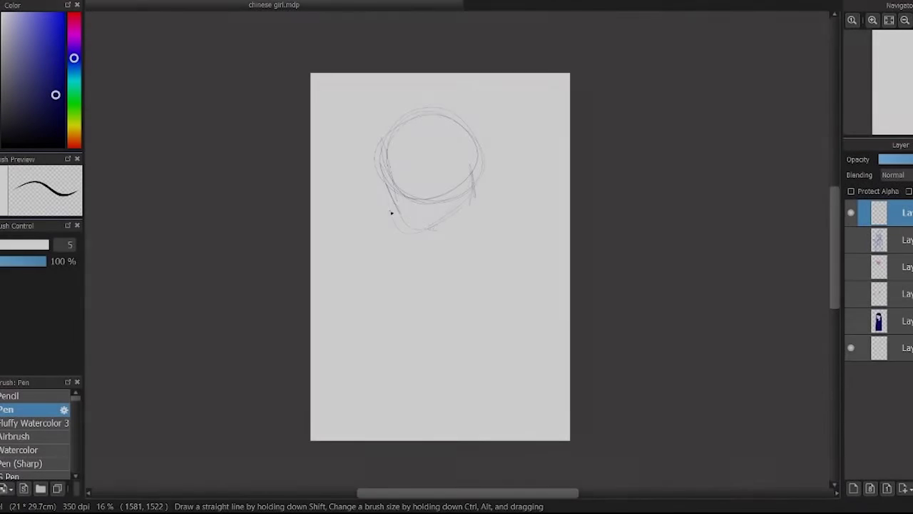
Sketch the face with jaw line, centre line, chin strokes and eye shapes
left_click_drag(391, 212, 430, 234)
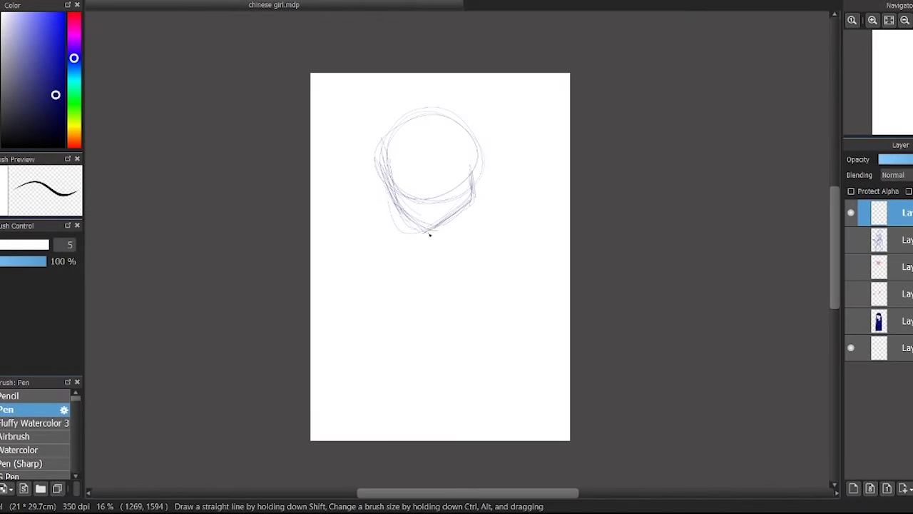
left_click_drag(412, 118, 430, 248)
left_click_drag(416, 182, 422, 209)
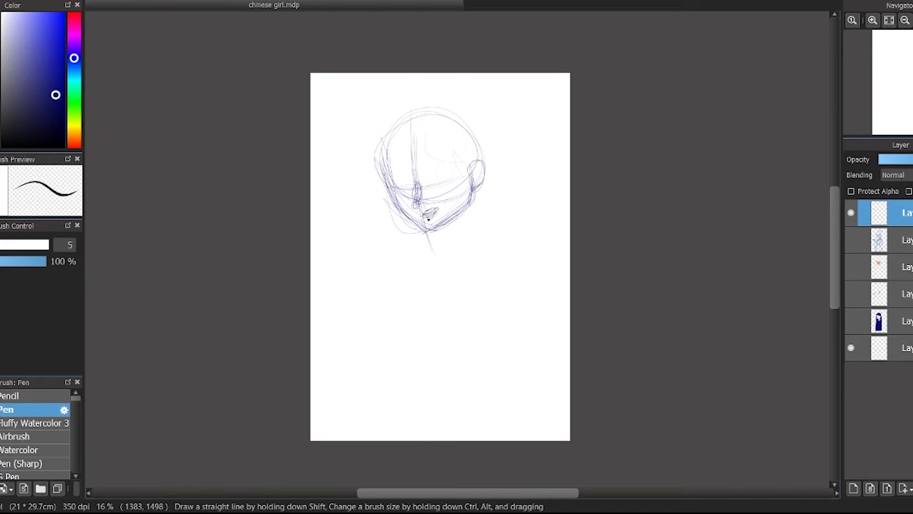
mouse_move(400, 146)
left_mouse_down()
mouse_move(468, 183)
mouse_move(458, 270)
left_mouse_up()
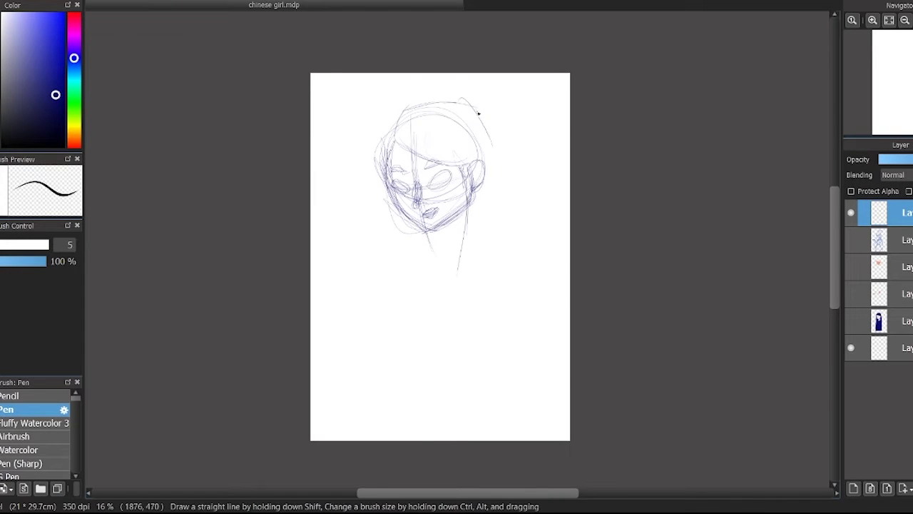
Draw the hair arc, long hair lines on both sides, and a V for the shoulders
left_click_drag(399, 107, 482, 107)
left_click_drag(485, 107, 498, 277)
left_click_drag(490, 168, 497, 367)
left_click_drag(389, 121, 376, 385)
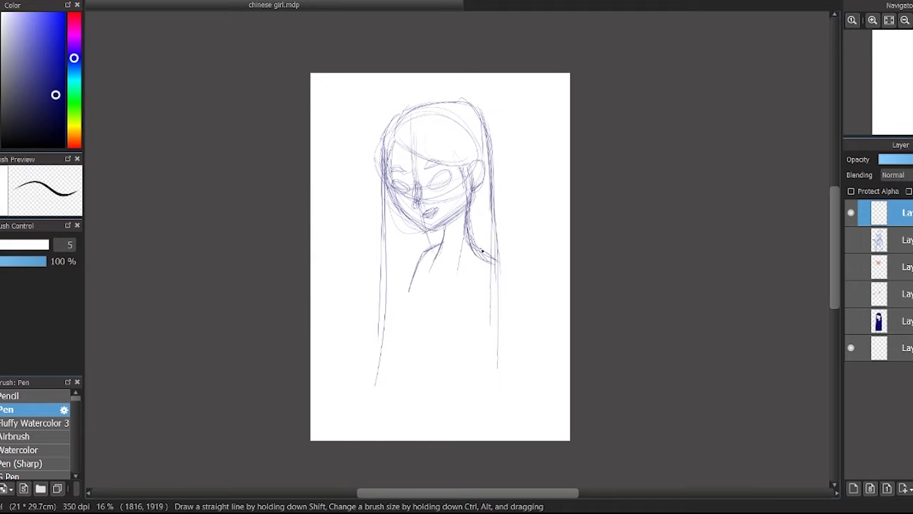
left_click_drag(420, 300, 436, 310)
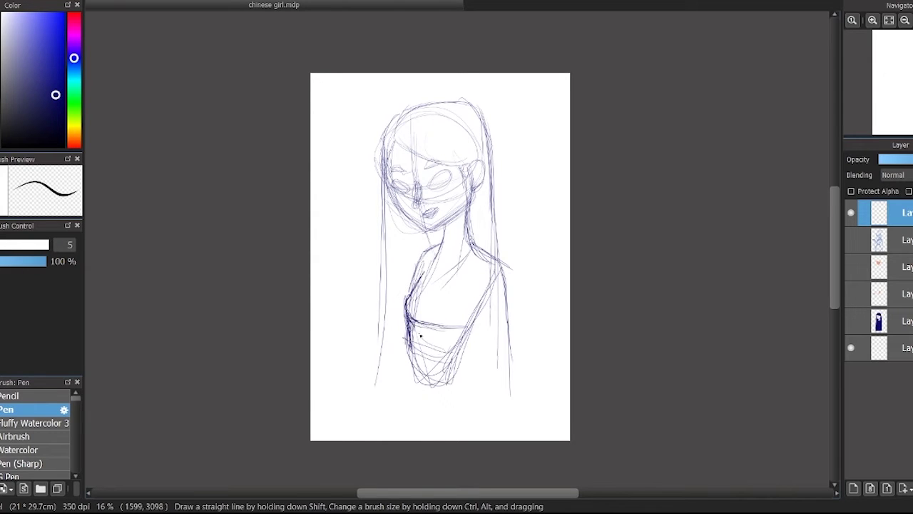
Add a hair bun on top and scale the whole sketch down with Transform
left_click_drag(428, 111, 477, 107)
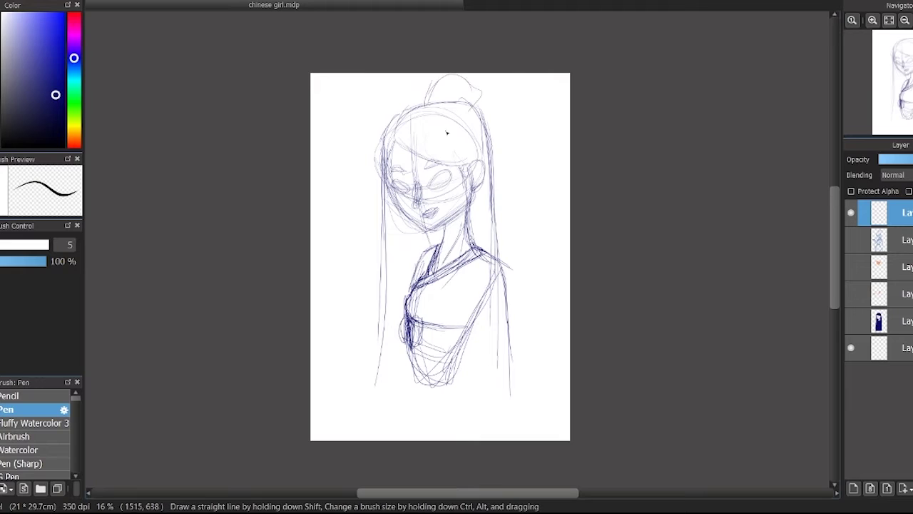
key("ctrl+t")
left_click_drag(512, 388, 500, 326)
left_click(796, 487)
scroll(442, 214, "up", 1)
Add the hairpin and hanging strands, and darken the neck, hair and shoulder lines
mouse_move(422, 143)
left_mouse_down()
mouse_move(485, 100)
mouse_move(524, 103)
left_mouse_up()
left_click_drag(521, 107, 524, 246)
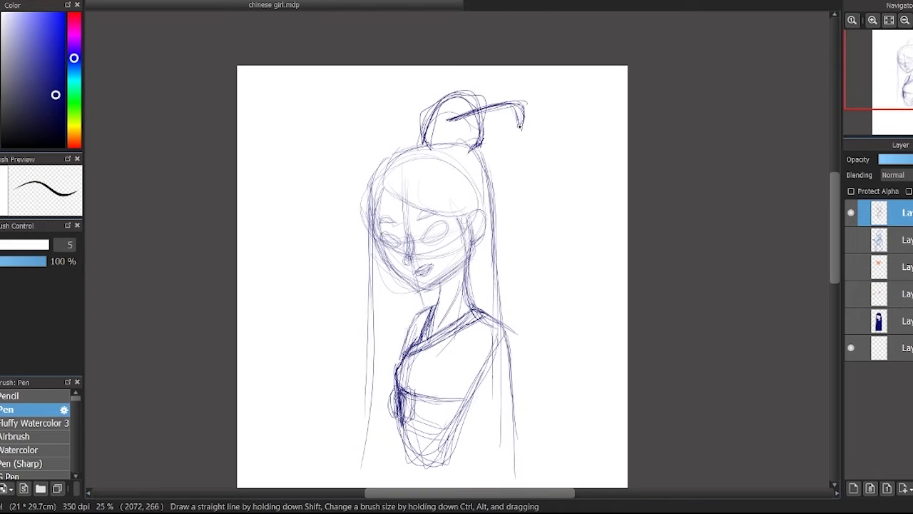
left_click_drag(460, 217, 463, 357)
left_click_drag(499, 258, 505, 379)
left_click_drag(485, 314, 515, 392)
mouse_move(492, 313)
left_mouse_down()
mouse_move(450, 418)
mouse_move(492, 435)
left_mouse_up()
Draw the curved dress hem and the robe's front lines down the torso
left_click_drag(428, 285, 400, 101)
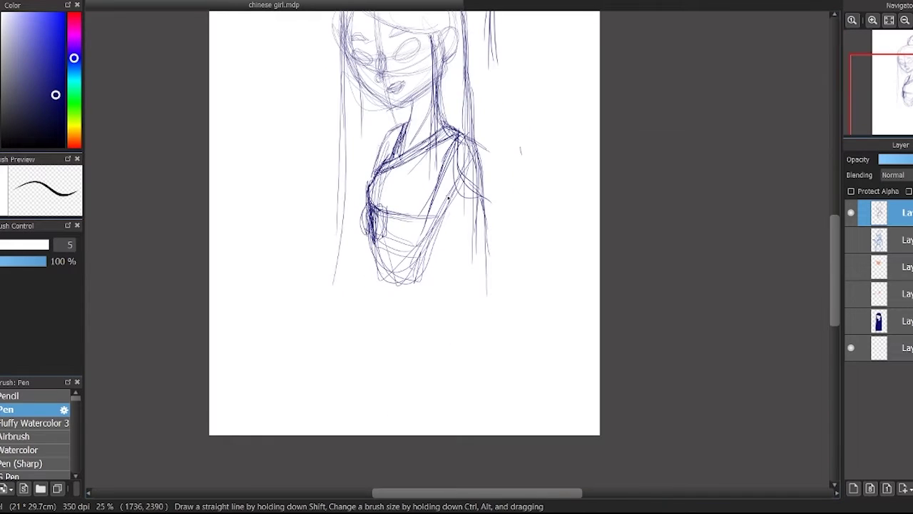
left_click_drag(453, 168, 418, 339)
left_click_drag(487, 239, 350, 433)
left_click_drag(348, 257, 356, 434)
mouse_move(357, 341)
left_mouse_down()
mouse_move(322, 156)
mouse_move(342, 420)
left_mouse_up()
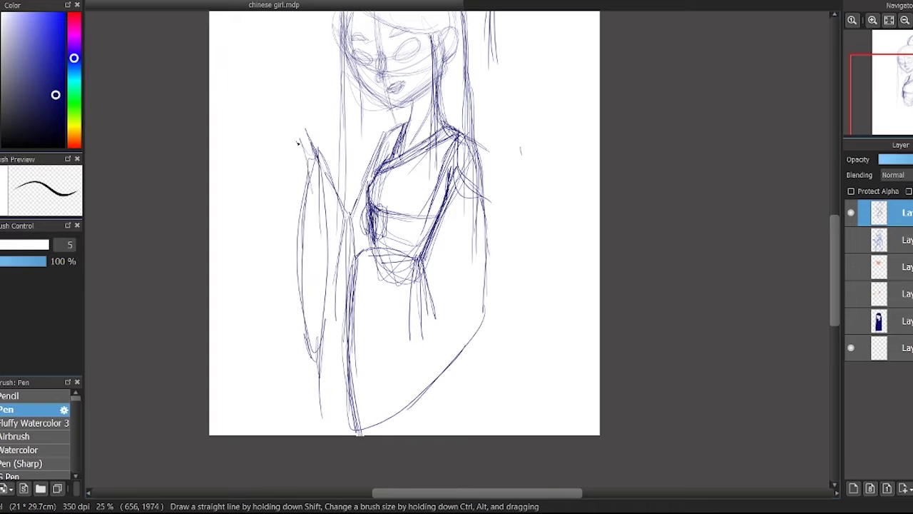
Draw the wide left sleeve with a small raised hand and lines down to the hem
left_click_drag(314, 135, 318, 313)
left_click_drag(321, 214, 338, 310)
left_click_drag(288, 227, 318, 231)
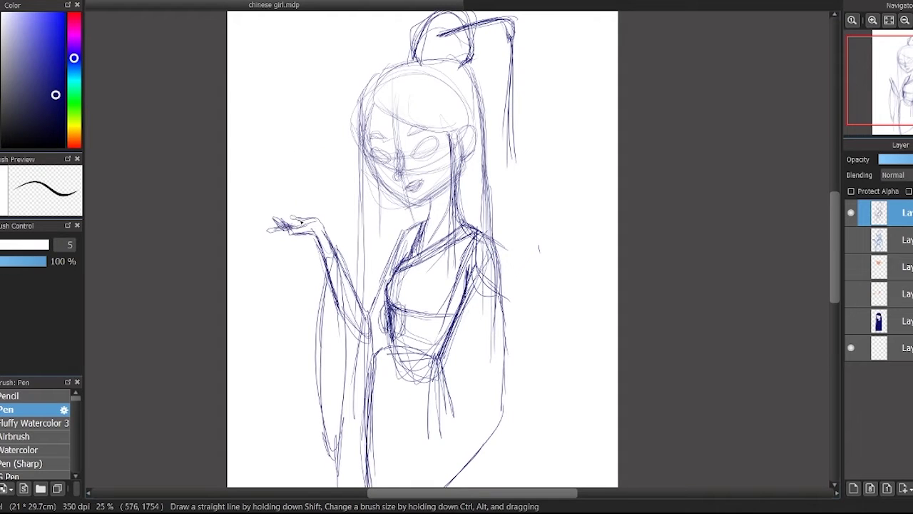
left_click_drag(366, 321, 373, 414)
mouse_move(337, 247)
left_mouse_down()
mouse_move(349, 351)
mouse_move(368, 377)
left_mouse_up()
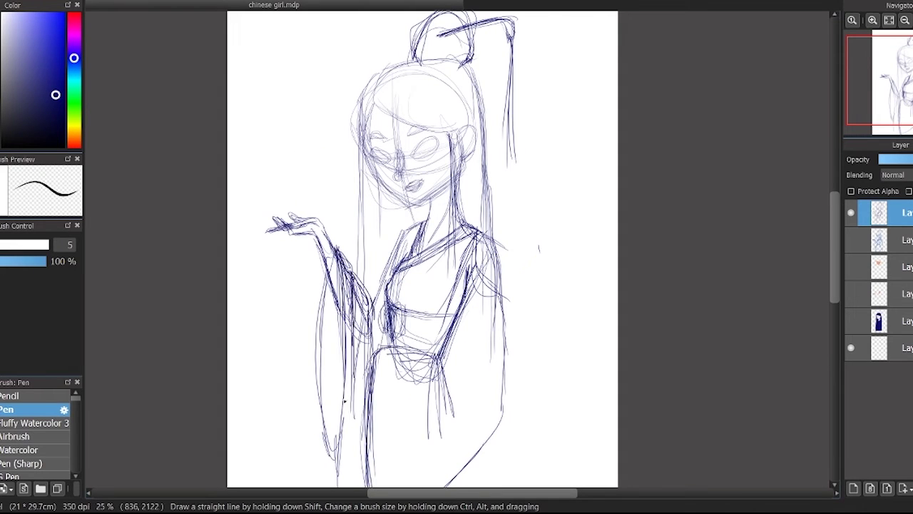
left_click_drag(349, 275, 324, 487)
left_click_drag(350, 270, 375, 356)
Refine the torso and sleeve outlines and add flaring skirt lines
left_click_drag(479, 224, 407, 258)
left_click_drag(492, 201, 496, 249)
left_click_drag(403, 248, 448, 272)
left_click_drag(340, 220, 314, 355)
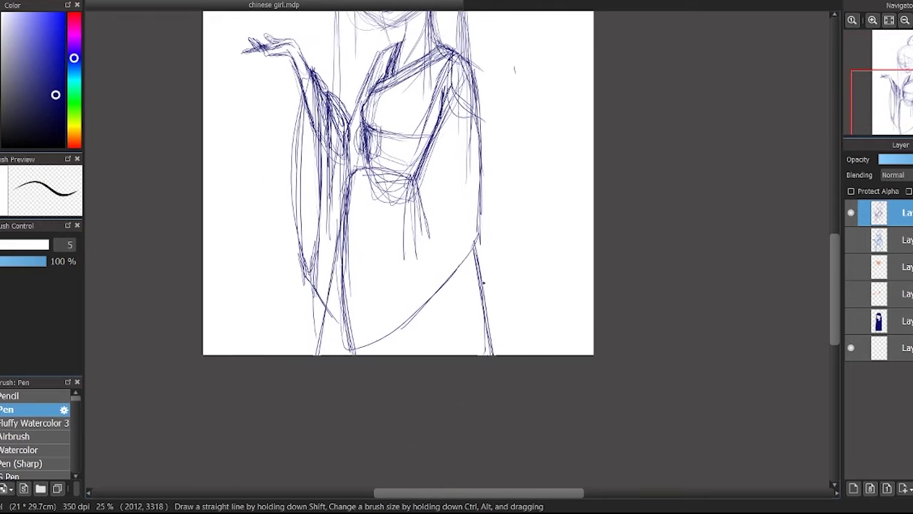
left_click_drag(474, 239, 535, 353)
left_click_drag(457, 275, 460, 353)
scroll(469, 163, "up", 3)
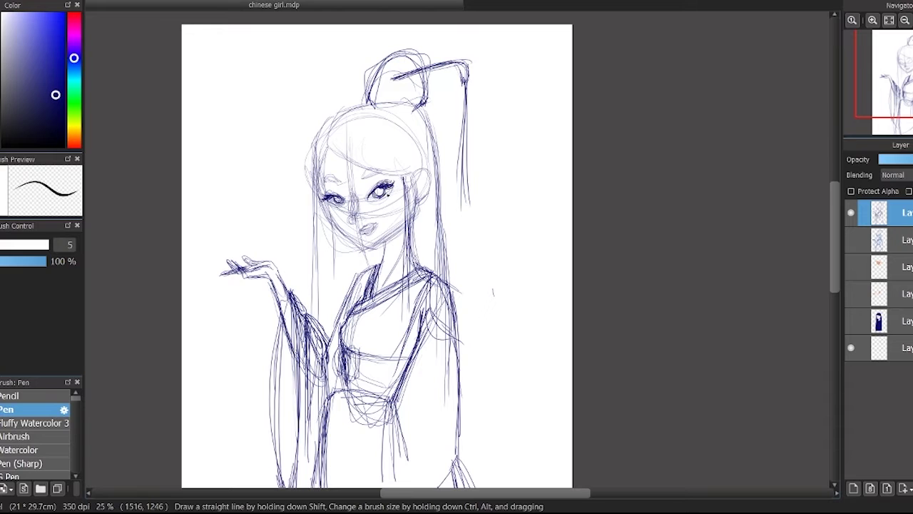
scroll(492, 291, "up", 1)
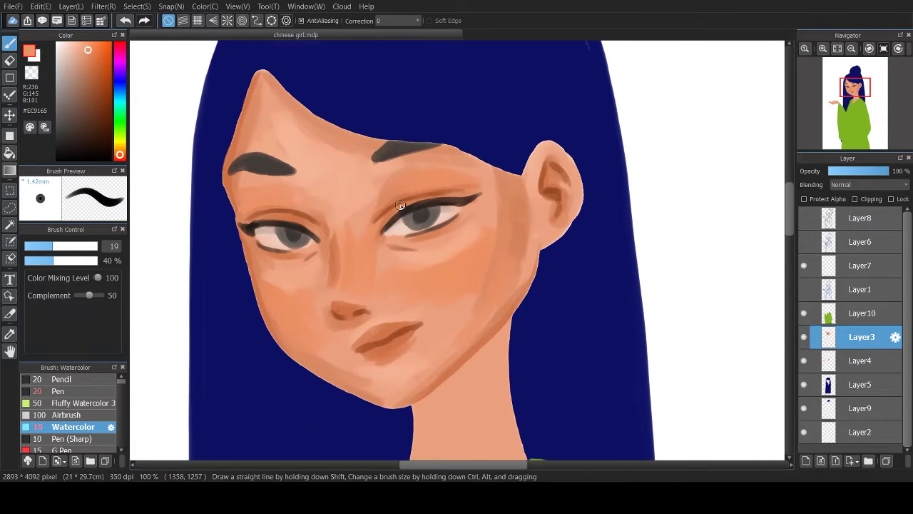
With a size-49 Watercolor brush, shade cheeks, chin, nose, forehead and eyes in skin tone
left_click_drag(503, 245, 513, 285)
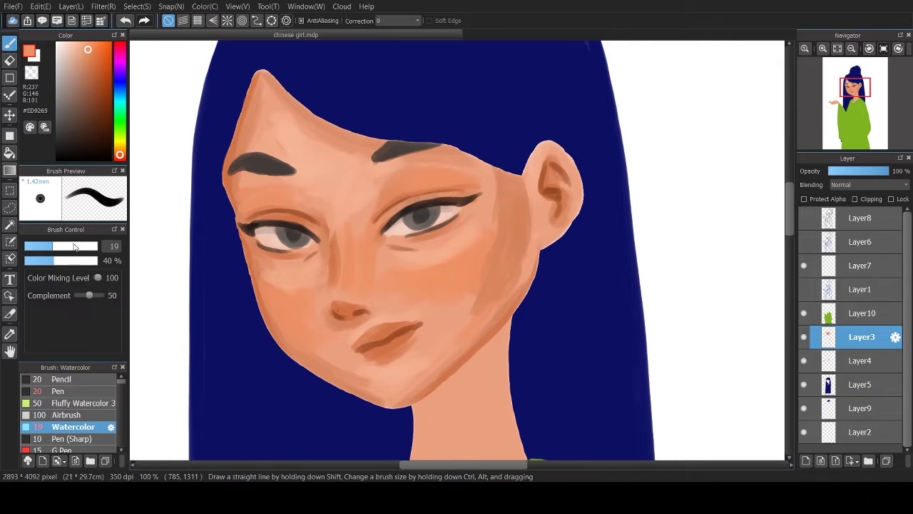
left_click_drag(526, 254, 528, 285)
left_click_drag(392, 356, 407, 371)
left_click_drag(277, 285, 347, 244)
mouse_move(342, 154)
left_mouse_down()
mouse_move(295, 122)
mouse_move(426, 163)
left_mouse_up()
left_click_drag(254, 114, 271, 178)
Blend the nose, cheek and chin shading smoothly
left_click_drag(335, 285, 336, 241)
mouse_move(421, 260)
left_mouse_down()
mouse_move(444, 347)
mouse_move(435, 236)
left_mouse_up()
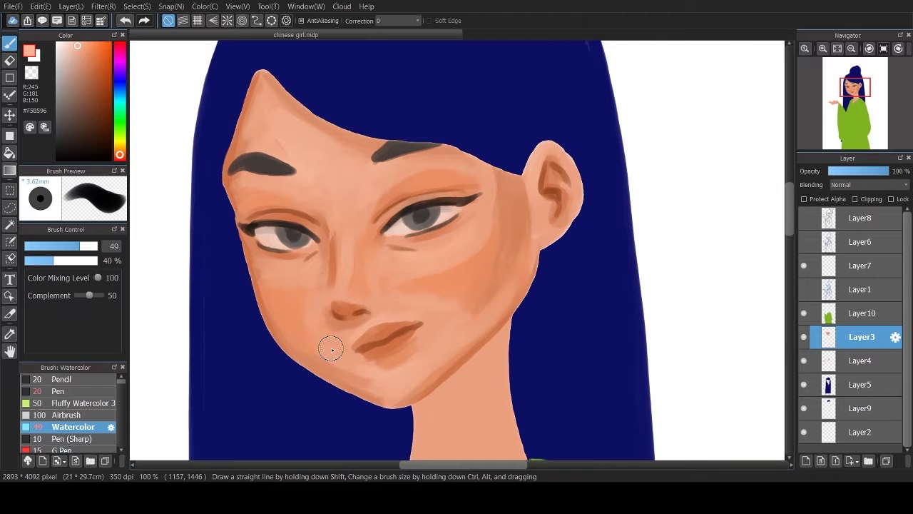
mouse_move(331, 346)
left_mouse_down()
mouse_move(336, 320)
mouse_move(349, 314)
left_mouse_up()
left_click_drag(446, 278, 433, 271)
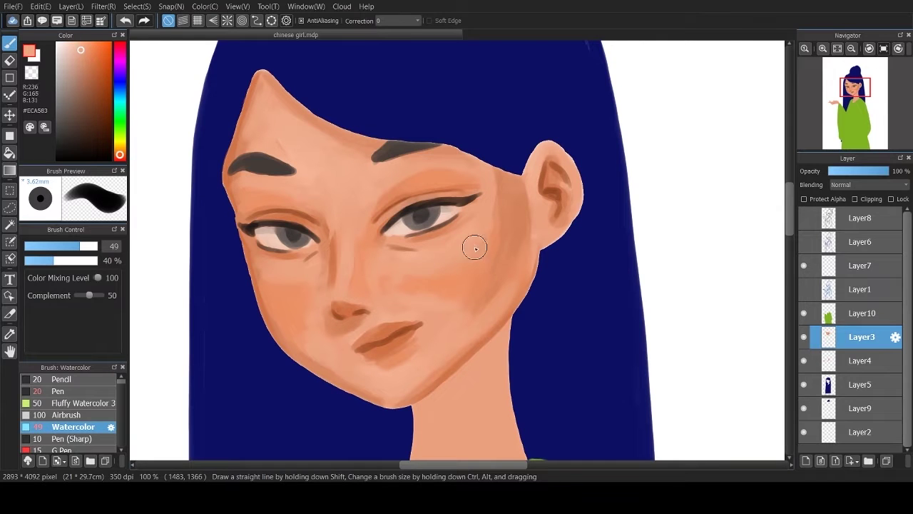
mouse_move(475, 248)
left_mouse_down()
mouse_move(400, 373)
mouse_move(506, 281)
mouse_move(451, 326)
left_mouse_up()
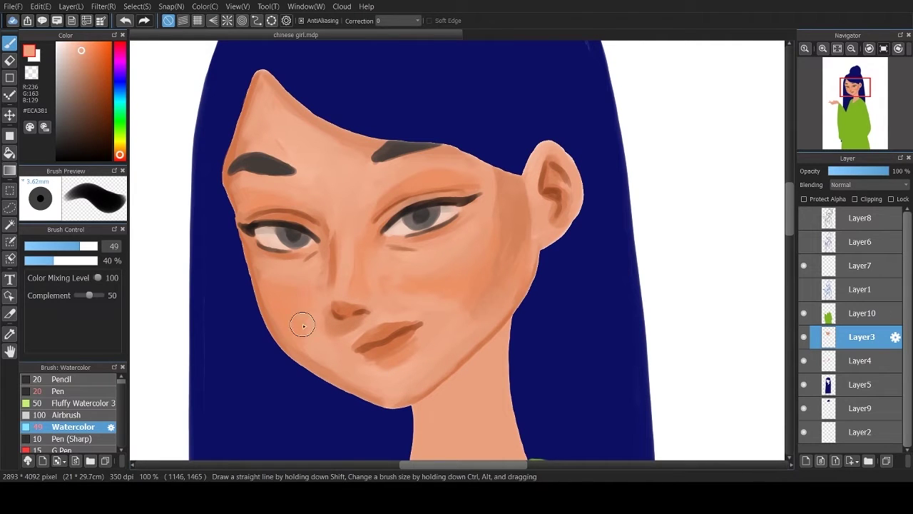
Paint the nostril dark brown and shrink the brush to size 4.7
left_click(363, 312, "alt")
left_click_drag(363, 312, 351, 317)
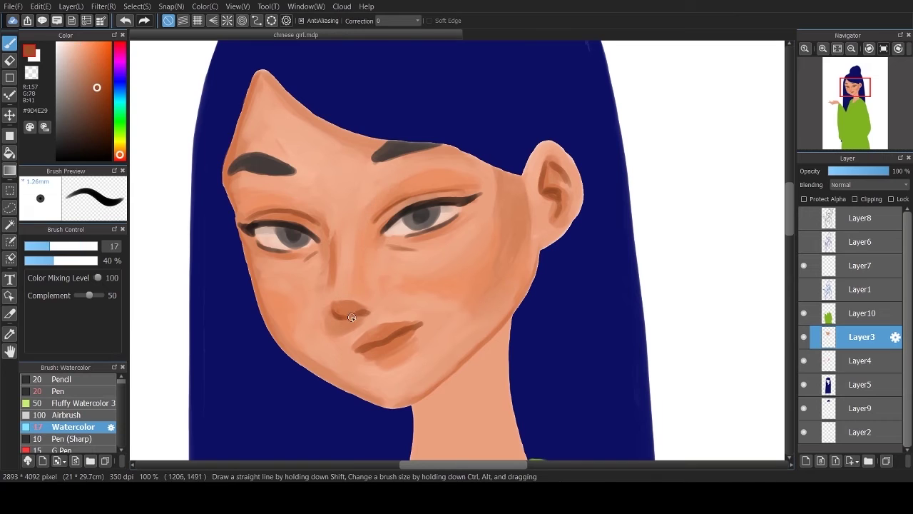
left_click(37, 247)
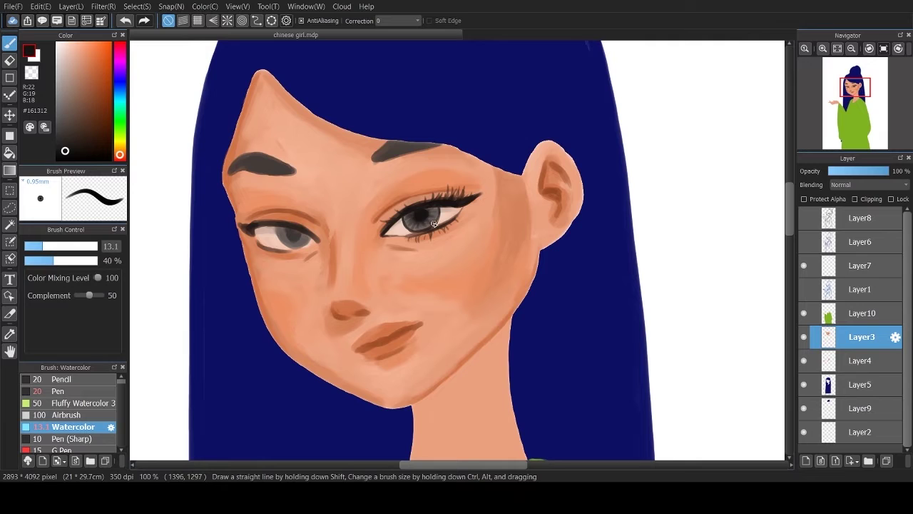
Add lashes to the left eye, then eyedrop skin, nose and lip tones at brush size 14
key("bracketleft")
key("bracketleft")
key("bracketleft")
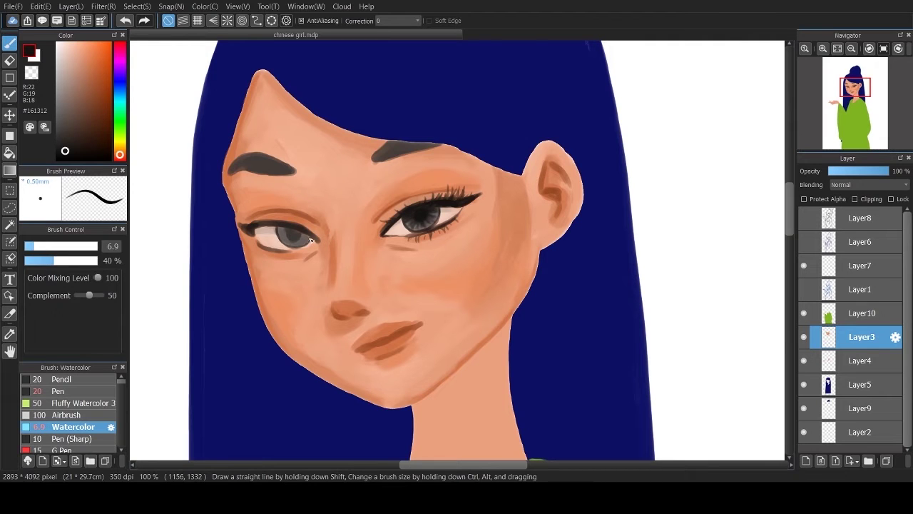
left_click_drag(243, 231, 258, 222)
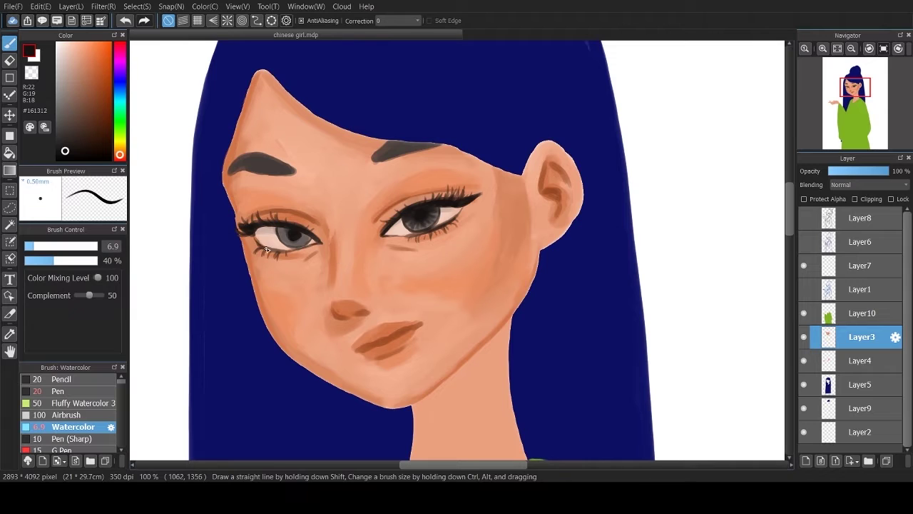
key("bracketright")
key("bracketright")
key("bracketright")
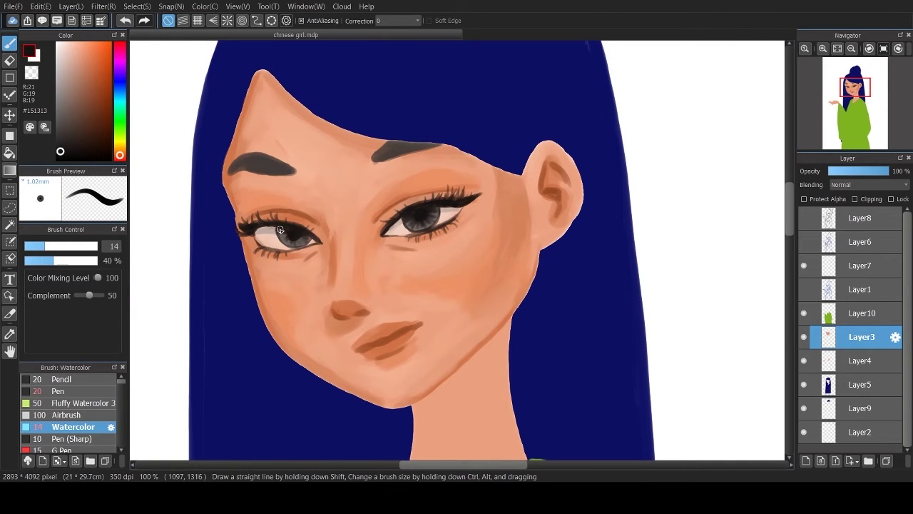
left_click(438, 205, "alt")
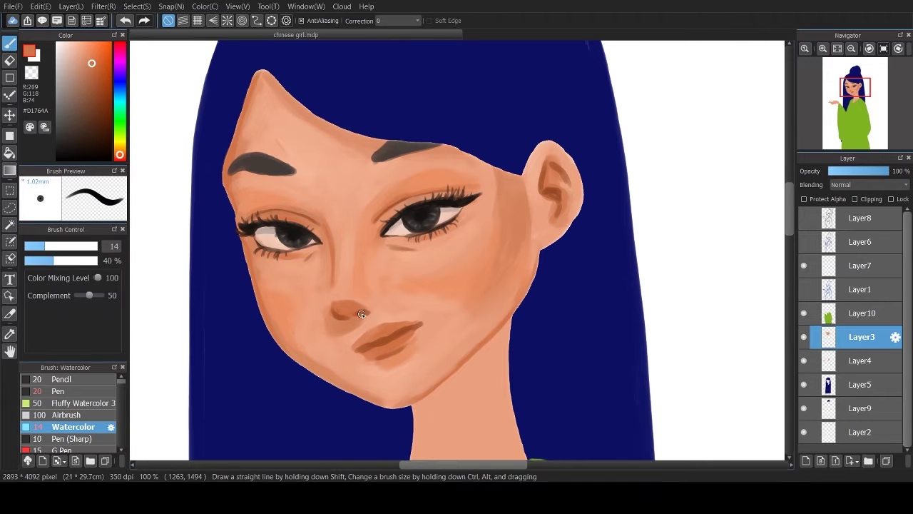
left_click(357, 315, "alt")
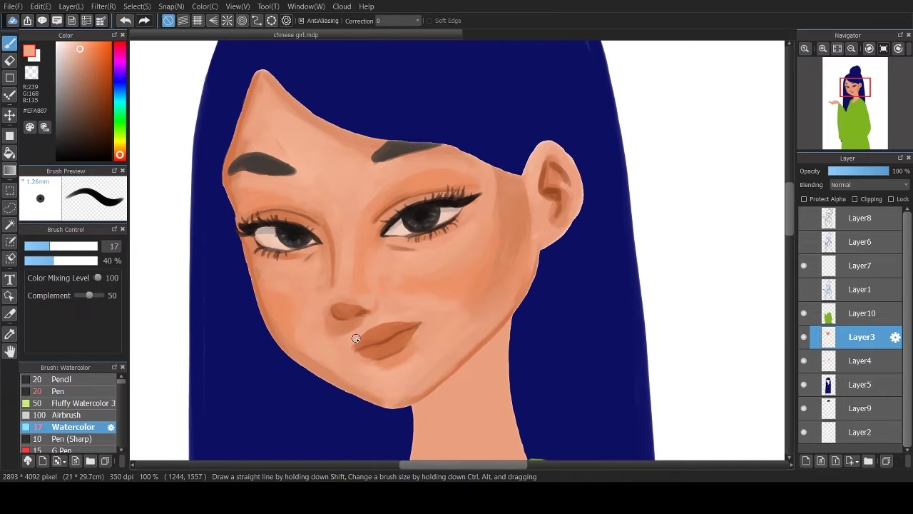
left_click(385, 358, "alt")
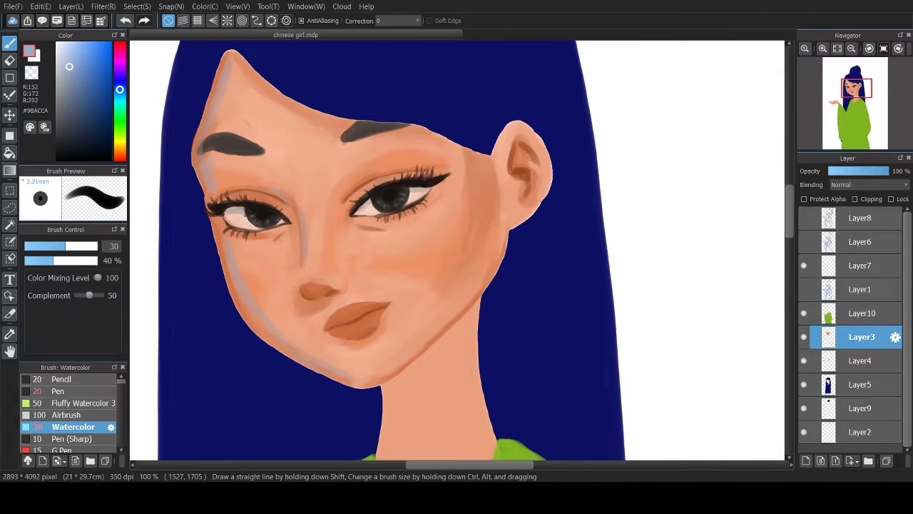
Eyedrop darker skin tones and shade inside the ear and along its upper edge
left_click(414, 243, "alt")
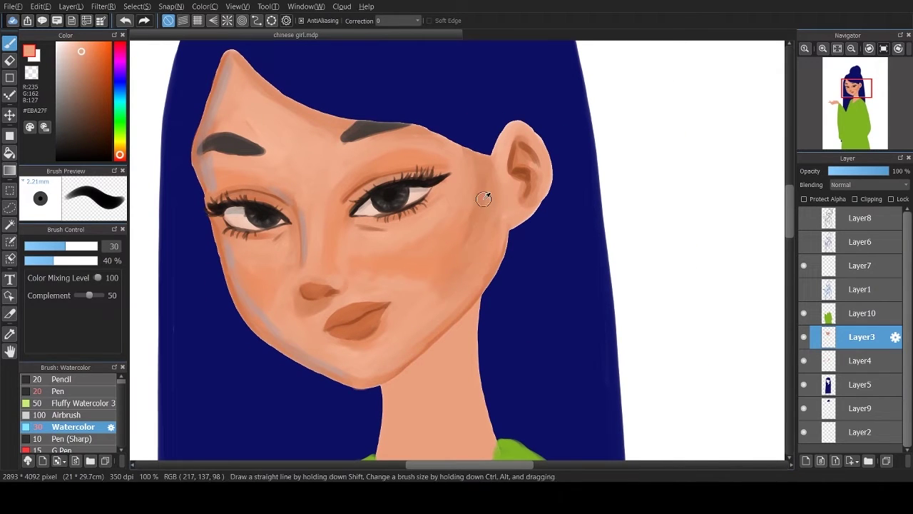
left_click(518, 157, "alt")
mouse_move(521, 178)
left_mouse_down()
mouse_move(514, 164)
mouse_move(514, 193)
left_mouse_up()
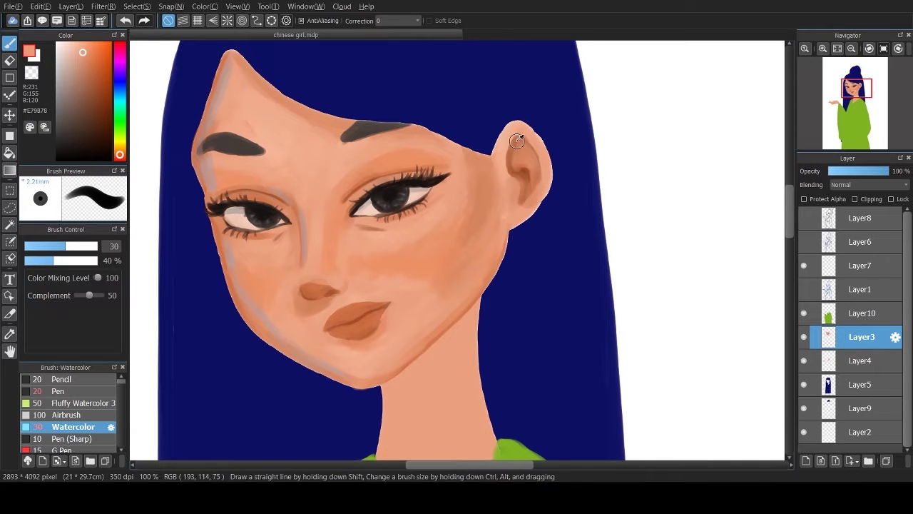
left_click_drag(538, 164, 544, 174)
mouse_move(528, 139)
left_mouse_down()
mouse_move(531, 153)
mouse_move(522, 145)
left_mouse_up()
left_click(543, 146, "alt")
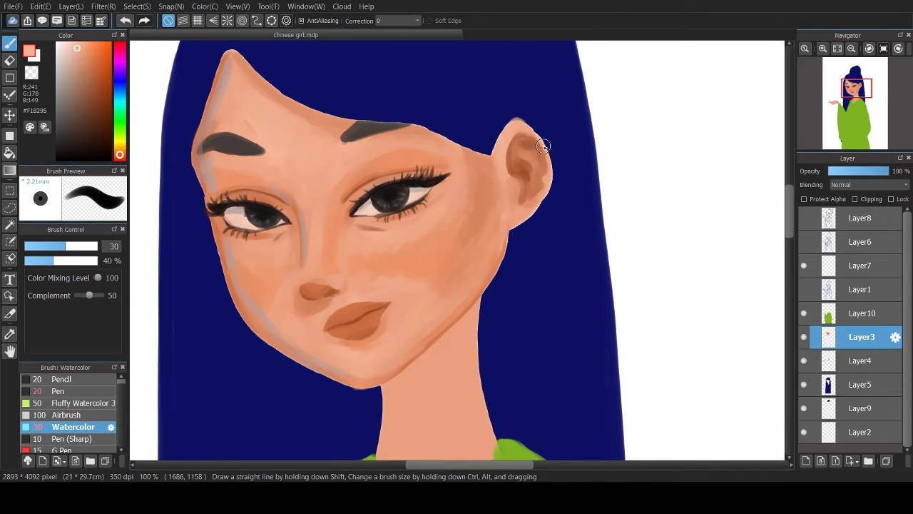
Select Layer4, which holds the neck skin
scroll(486, 237, "up", 1)
left_click(428, 207, "alt")
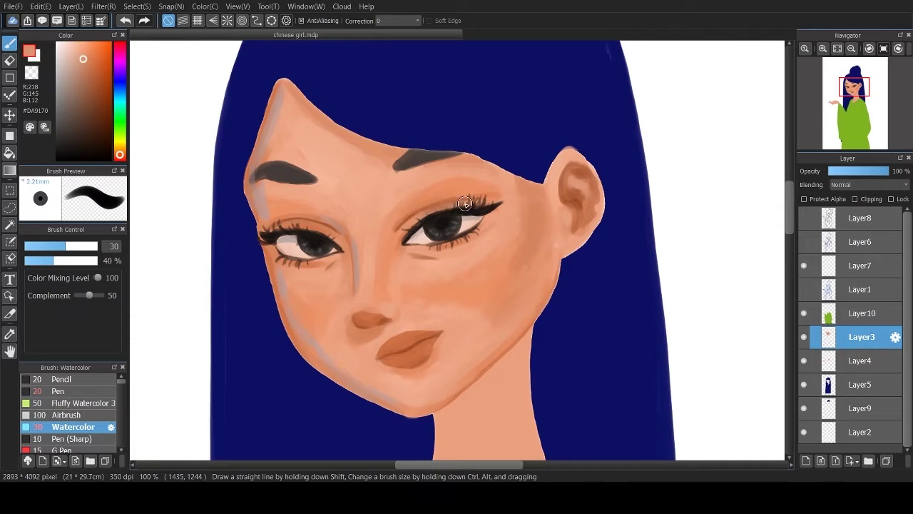
scroll(461, 91, "down", 2)
Paint a dark shadow under the chin and deep brown shading along the neck's right edge
mouse_move(457, 168)
left_mouse_down()
mouse_move(432, 214)
mouse_move(400, 236)
left_mouse_up()
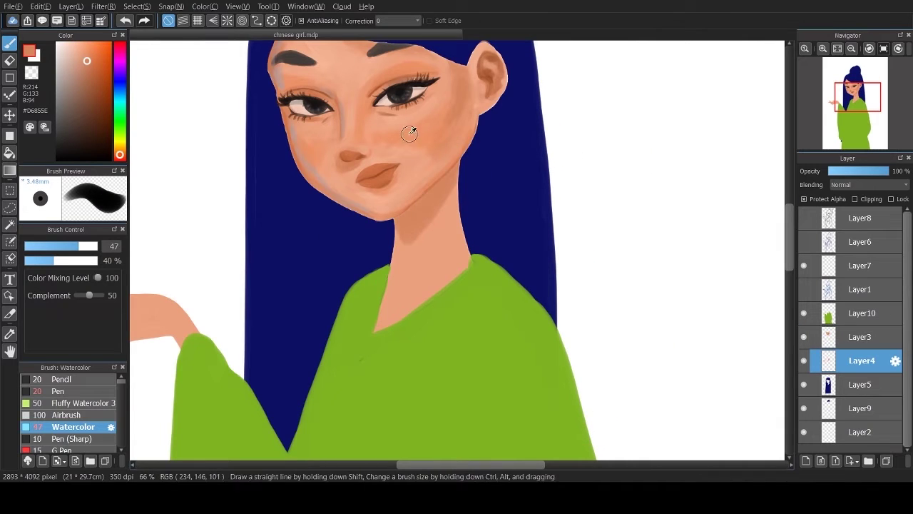
left_click(448, 274, "alt")
mouse_move(453, 172)
left_mouse_down()
mouse_move(396, 216)
mouse_move(388, 283)
left_mouse_up()
left_click(388, 283, "alt")
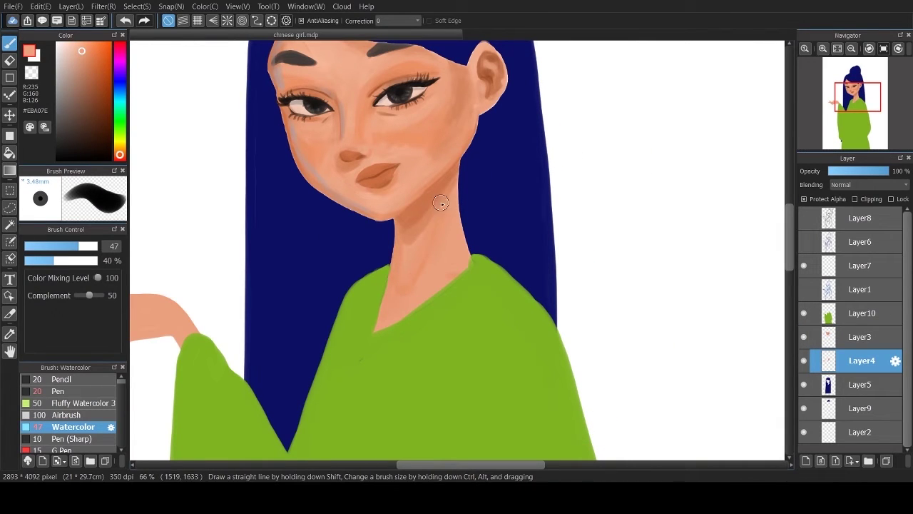
left_click(455, 175, "alt")
left_click_drag(455, 176, 452, 234)
mouse_move(449, 170)
left_mouse_down()
mouse_move(412, 217)
mouse_move(407, 302)
left_mouse_up()
On Layer3, choose pink blush and warm skin tones, then return to Layer4
left_click(321, 355, "alt")
key("ctrl+Up")
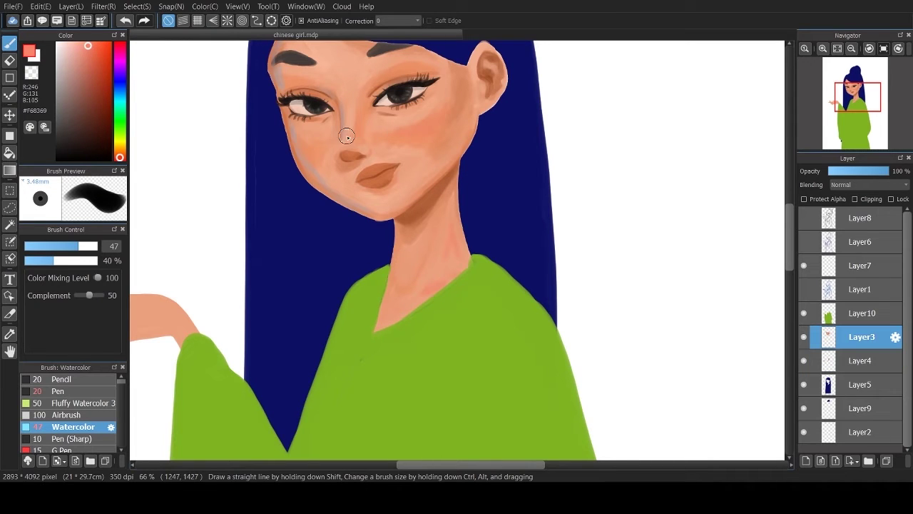
key("ctrl+Down")
left_click(393, 312, "alt")
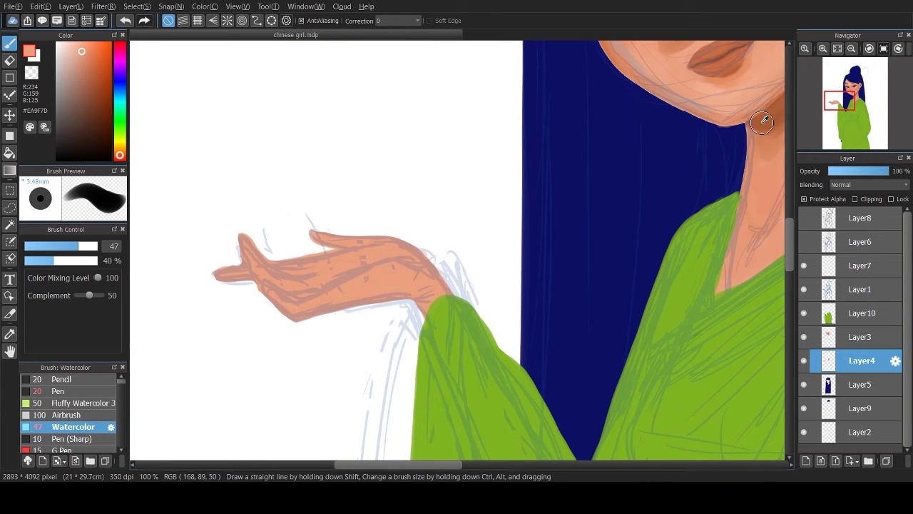
Shade the hand and palm, painting dark brown finger creases and fine finger outlines
left_click_drag(307, 257, 378, 286)
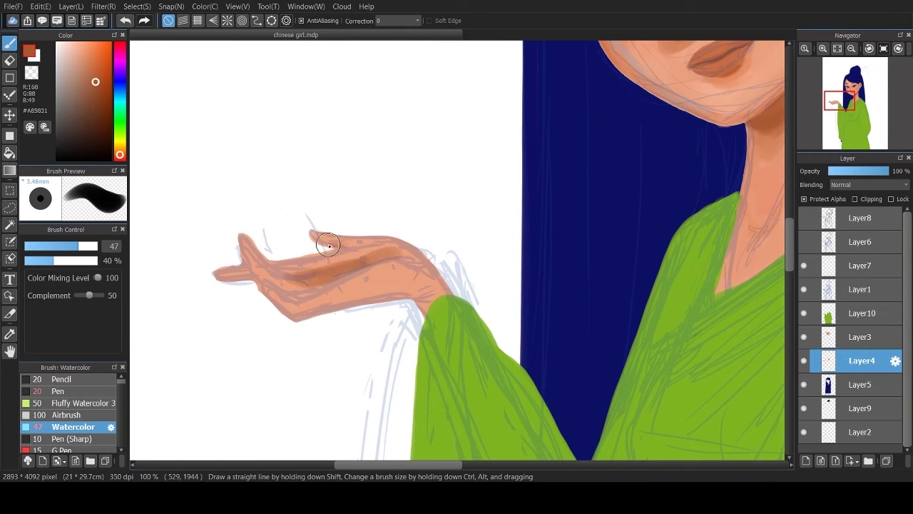
mouse_move(299, 313)
left_mouse_down()
mouse_move(422, 319)
mouse_move(256, 286)
left_mouse_up()
left_click(357, 279, "alt")
mouse_move(321, 257)
left_mouse_down()
mouse_move(399, 292)
mouse_move(299, 307)
left_mouse_up()
left_click(371, 285, "alt")
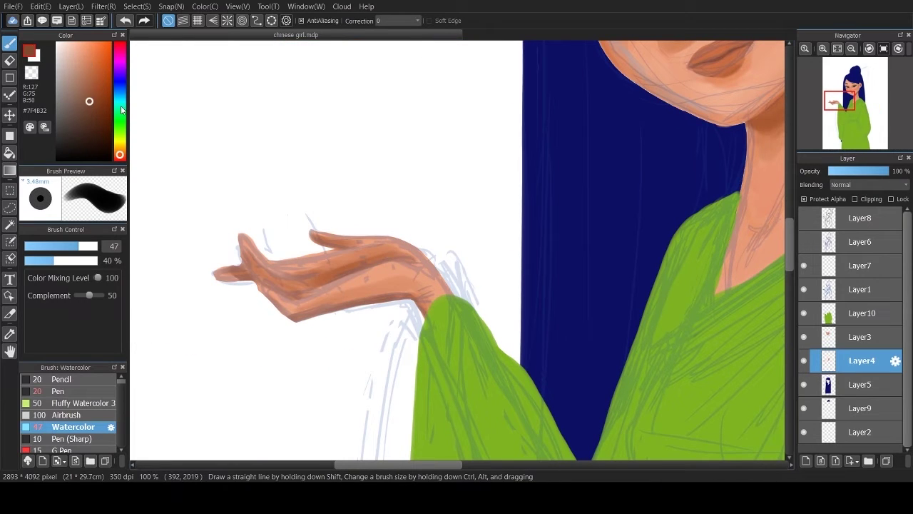
left_click_drag(385, 278, 353, 276)
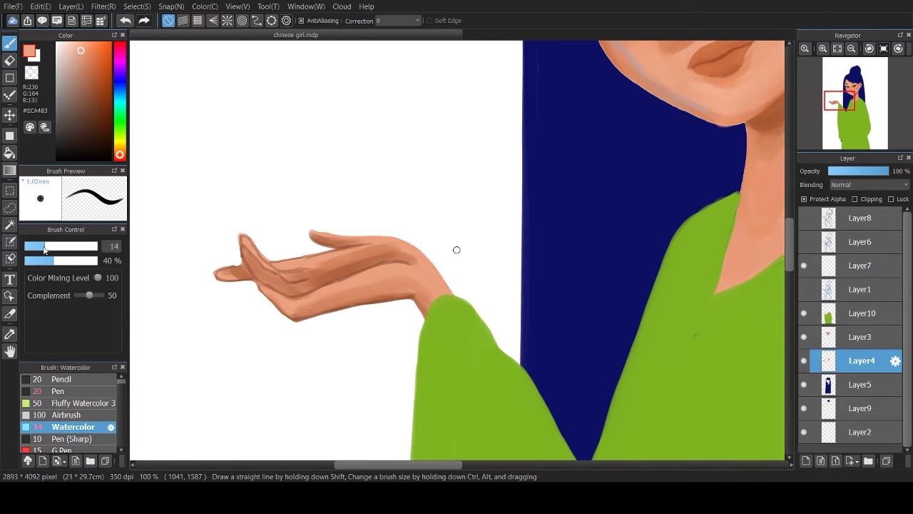
Add light peach highlights across fingers and palm, blending them with the wrist tone
left_click(399, 271, "alt")
left_click_drag(357, 278, 414, 264)
mouse_move(321, 271)
left_mouse_down()
mouse_move(407, 250)
mouse_move(282, 282)
left_mouse_up()
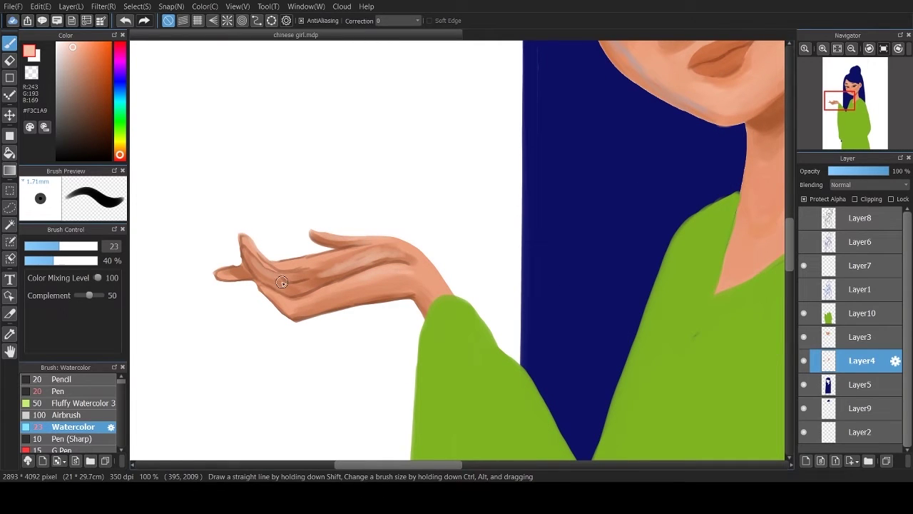
left_click(433, 277, "alt")
mouse_move(386, 268)
left_mouse_down()
mouse_move(316, 264)
mouse_move(397, 263)
left_mouse_up()
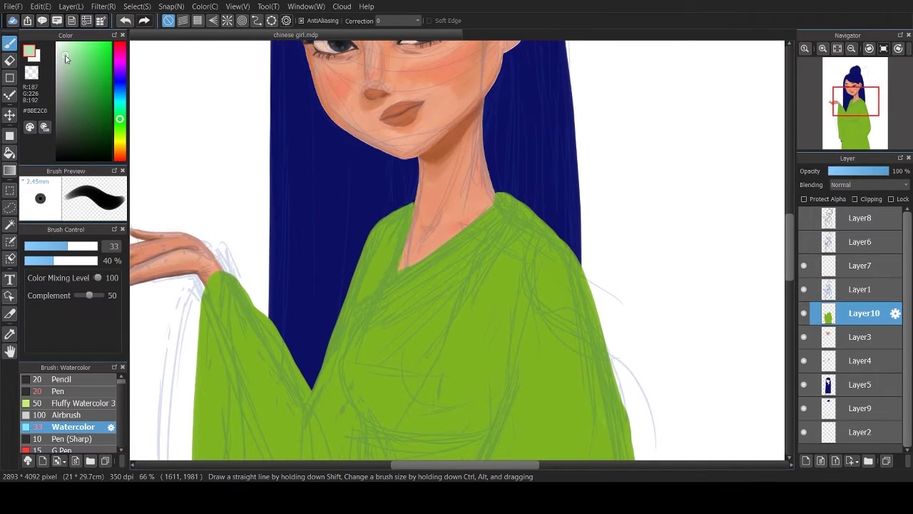
Paint a pale mint collar along the neckline and a mint sash at the waist
mouse_move(499, 197)
left_mouse_down()
mouse_move(527, 209)
mouse_move(364, 321)
mouse_move(414, 295)
left_mouse_up()
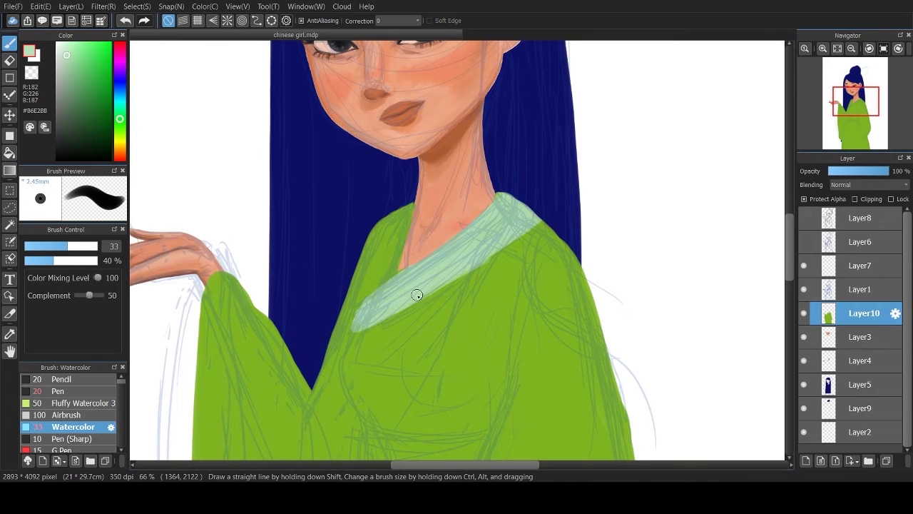
left_click_drag(411, 207, 395, 257)
scroll(432, 266, "down", 3)
mouse_move(350, 321)
left_mouse_down()
mouse_move(464, 328)
mouse_move(426, 373)
mouse_move(451, 325)
left_mouse_up()
With the Layer1 sketch hidden, paint dark green fold lines on the robe
left_click(803, 289)
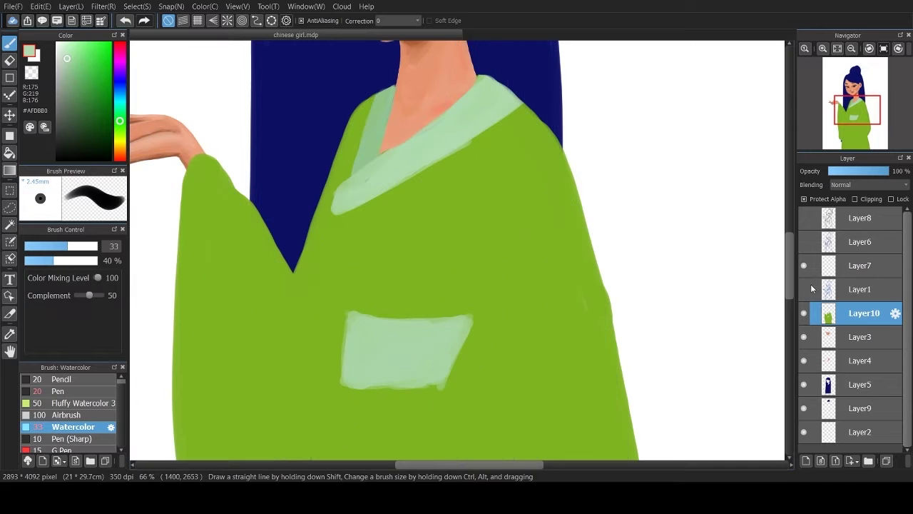
left_click(104, 95)
mouse_move(332, 218)
left_mouse_down()
mouse_move(350, 307)
mouse_move(453, 311)
left_mouse_up()
left_click_drag(337, 393, 329, 439)
left_click_drag(499, 250, 499, 191)
With the sketch visible, paint dark green folds on the lower robe and its left side
left_click(803, 289)
scroll(499, 182, "down", 3)
left_click_drag(402, 235, 200, 366)
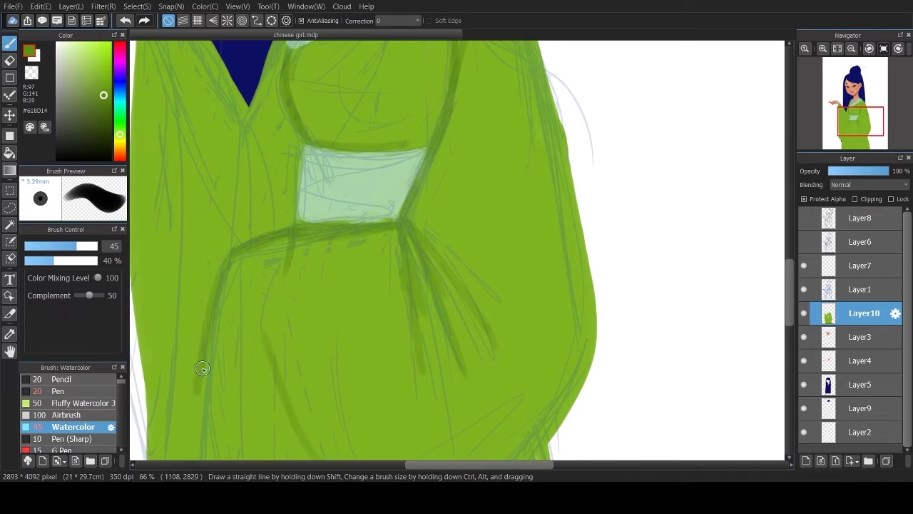
scroll(199, 367, "up", 3)
mouse_move(214, 207)
left_mouse_down()
mouse_move(226, 137)
mouse_move(199, 350)
left_mouse_up()
left_click_drag(214, 306, 376, 176)
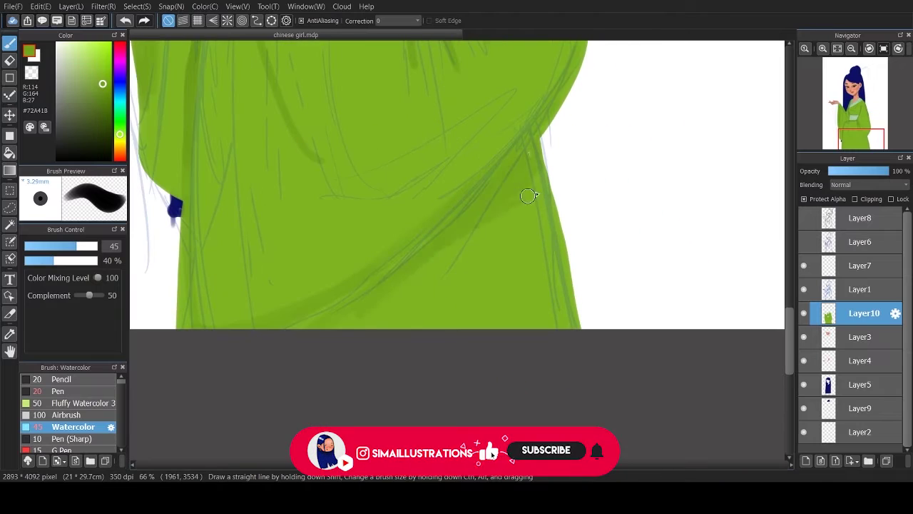
Hide the sketch and paint bright green highlights on the upper robe
left_click(803, 289)
left_click(99, 51)
mouse_move(457, 100)
left_mouse_down()
mouse_move(483, 126)
mouse_move(377, 179)
mouse_move(352, 157)
mouse_move(395, 216)
mouse_move(417, 167)
mouse_move(381, 202)
mouse_move(436, 198)
mouse_move(347, 188)
mouse_move(438, 128)
mouse_move(434, 188)
mouse_move(475, 147)
mouse_move(435, 340)
mouse_move(275, 418)
mouse_move(326, 133)
mouse_move(271, 214)
mouse_move(257, 343)
left_mouse_up()
Reshape the sleeve edge at the wrist by erasing and repainting it in sleeve green
left_click(804, 289)
key("e")
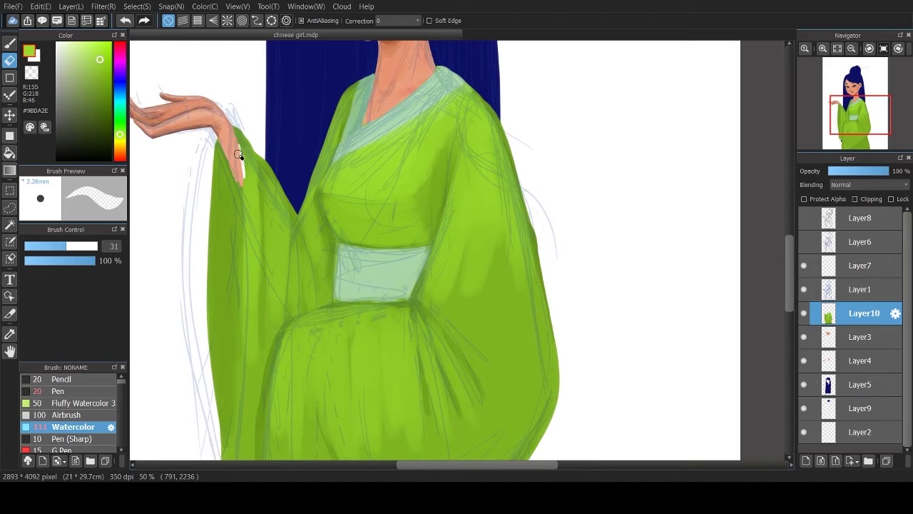
left_click_drag(238, 154, 229, 148)
key("b")
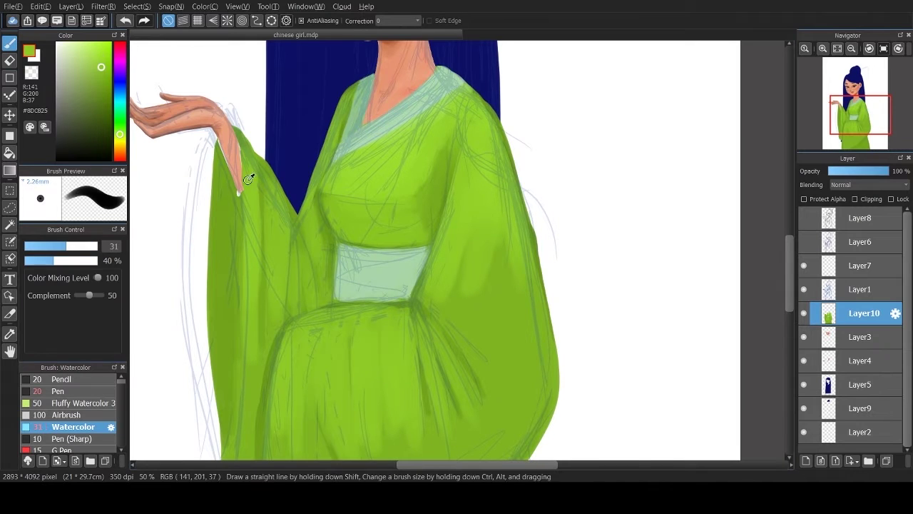
left_click(236, 179, "alt")
left_click_drag(238, 189, 217, 140)
key("e")
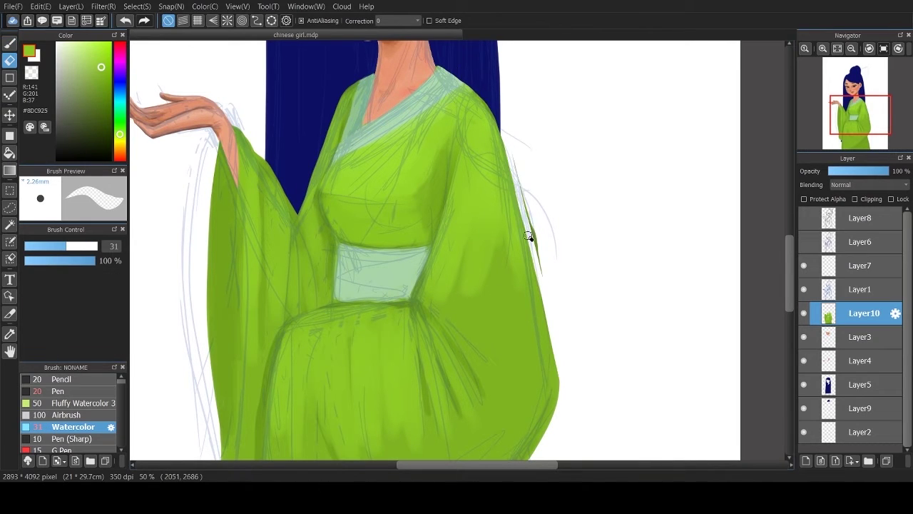
key("b")
Paint darker green folds below the sash and on the left side of the chest
left_click(804, 288)
left_click(232, 186, "alt")
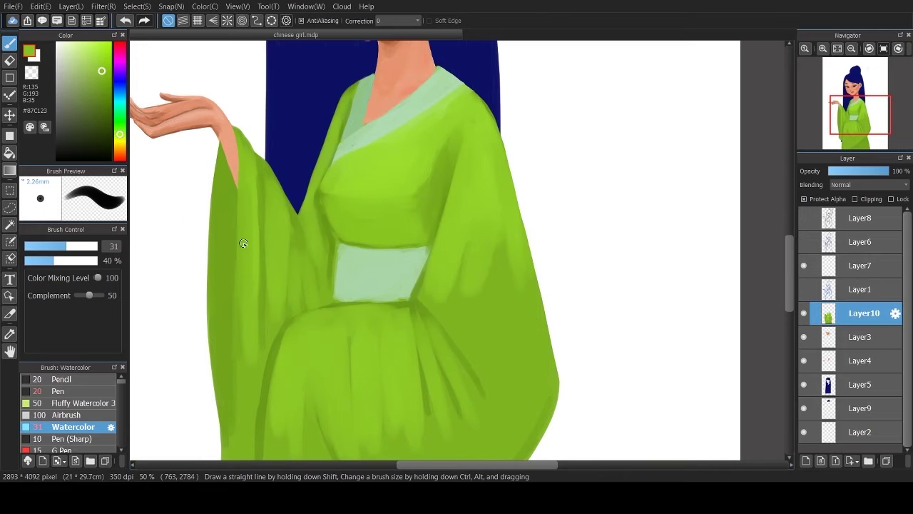
left_click(287, 318, "alt")
left_click_drag(416, 306, 404, 426)
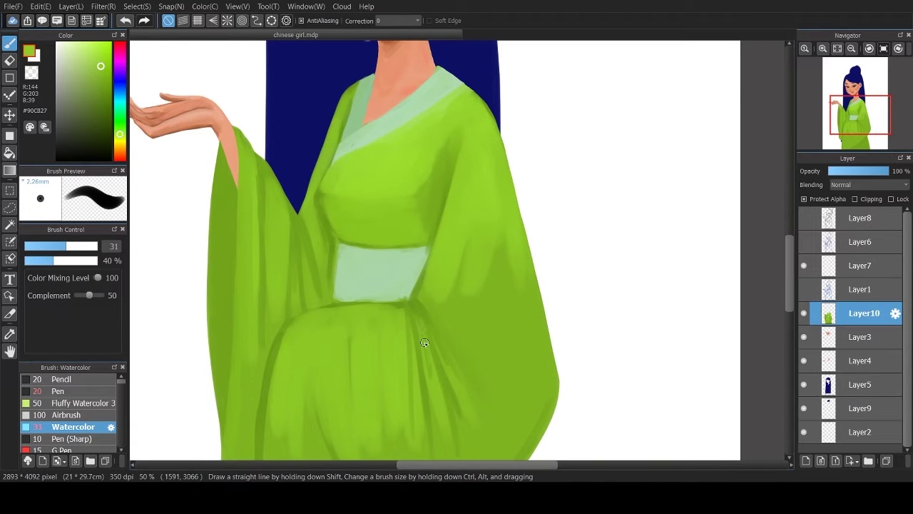
left_click(414, 286, "alt")
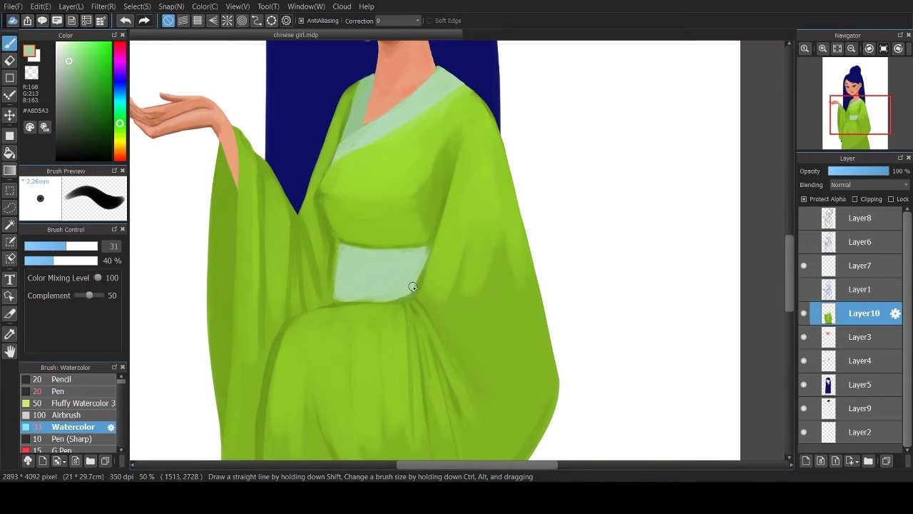
left_click_drag(326, 249, 321, 211)
left_click_drag(322, 177, 319, 229)
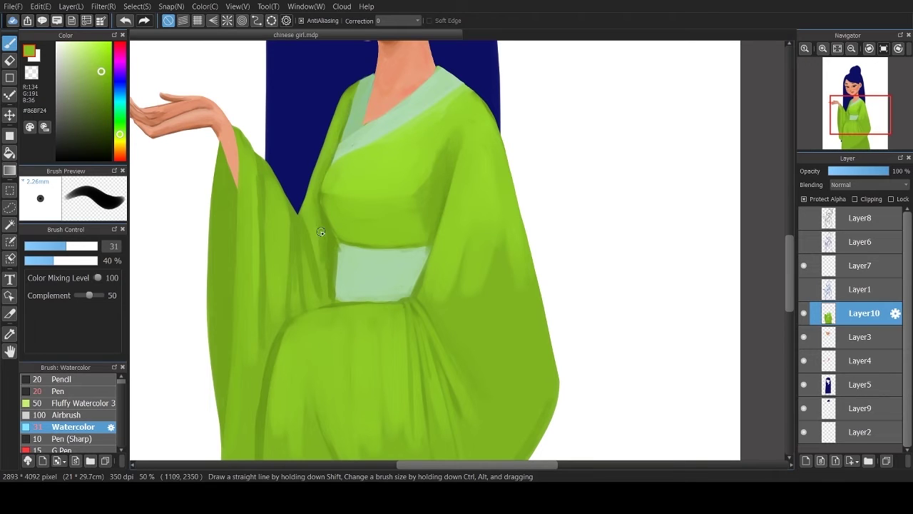
Enlarge the brush and add light green fold highlights down the left sleeve
left_click(344, 245, "alt")
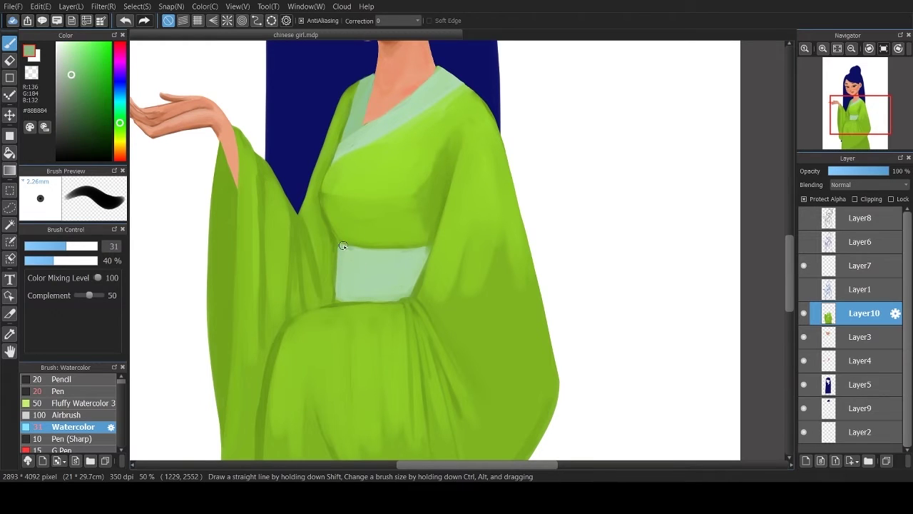
left_click_drag(341, 254, 353, 285)
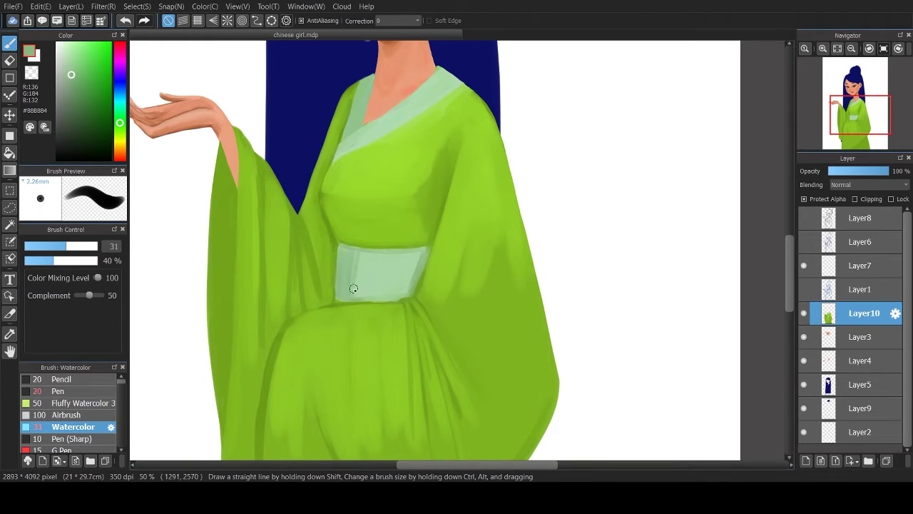
left_click(342, 212, "alt")
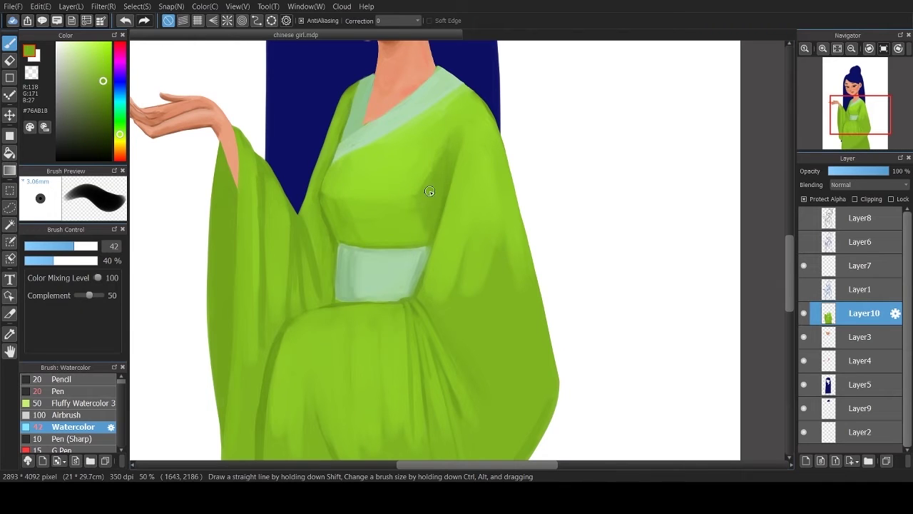
left_click_drag(251, 156, 258, 328)
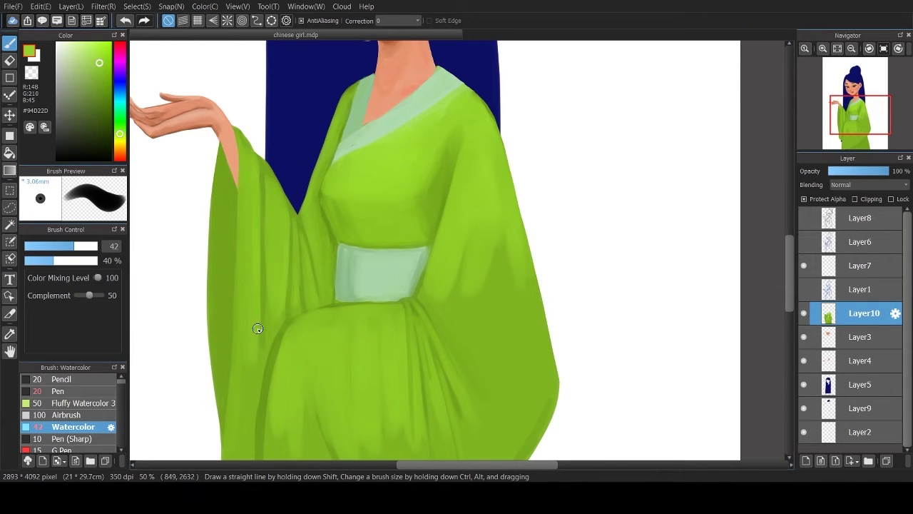
left_click(370, 165, "alt")
left_click_drag(239, 128, 250, 295)
left_click_drag(265, 158, 278, 292)
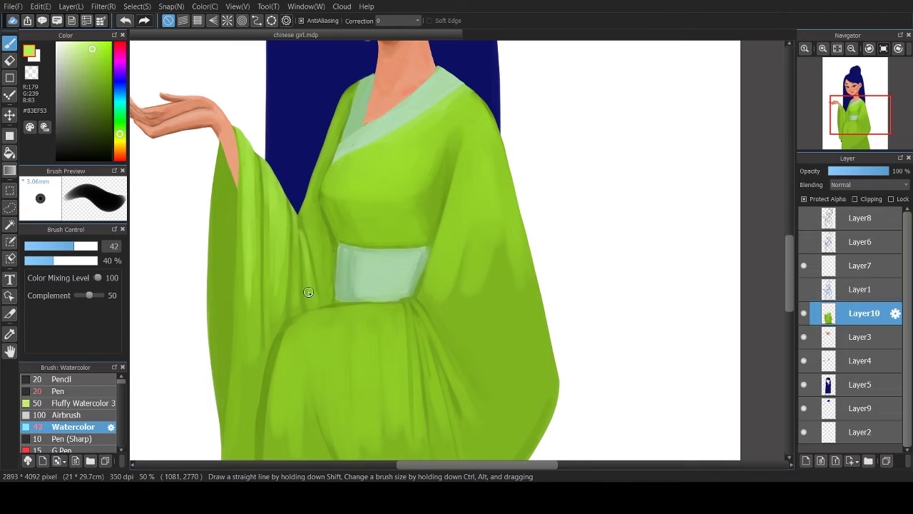
left_click_drag(310, 176, 307, 252)
left_click_drag(278, 267, 280, 318)
Enlarge the Watercolor brush to 103 and paint light green strokes on the right sleeve and lower robe
scroll(474, 271, "down", 1)
left_click_drag(463, 189, 464, 336)
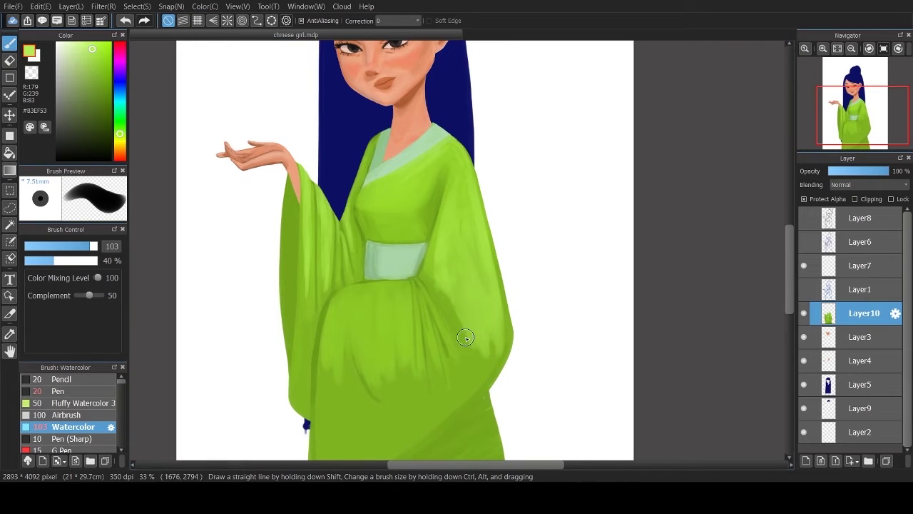
left_click_drag(456, 278, 476, 370)
left_click_drag(460, 243, 444, 332)
mouse_move(421, 450)
left_mouse_down()
mouse_move(362, 316)
mouse_move(333, 207)
left_mouse_up()
left_click_drag(298, 189, 295, 340)
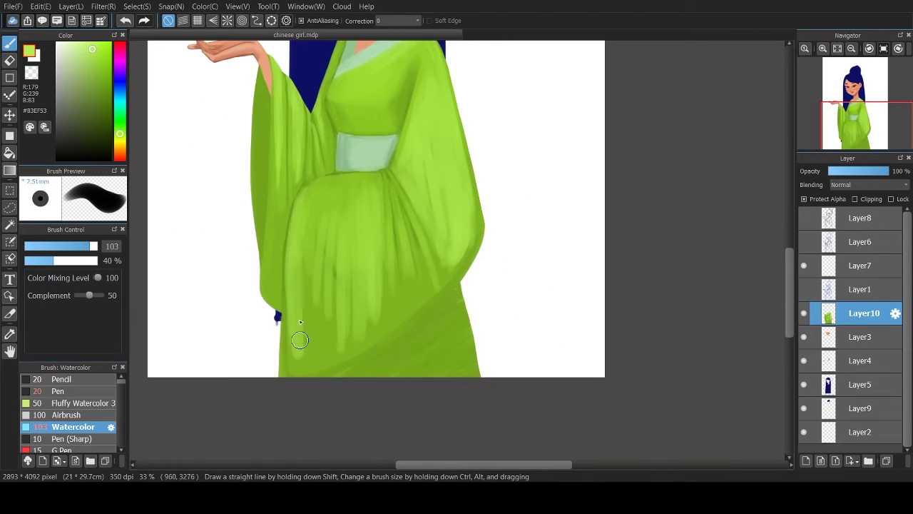
left_click_drag(314, 236, 328, 350)
mouse_move(378, 243)
left_mouse_down()
mouse_move(447, 269)
mouse_move(326, 326)
left_mouse_up()
mouse_move(335, 228)
left_mouse_down()
mouse_move(332, 299)
mouse_move(333, 202)
left_mouse_up()
Sample a darker green and shade the robe and sleeve folds
left_click(332, 214, "alt")
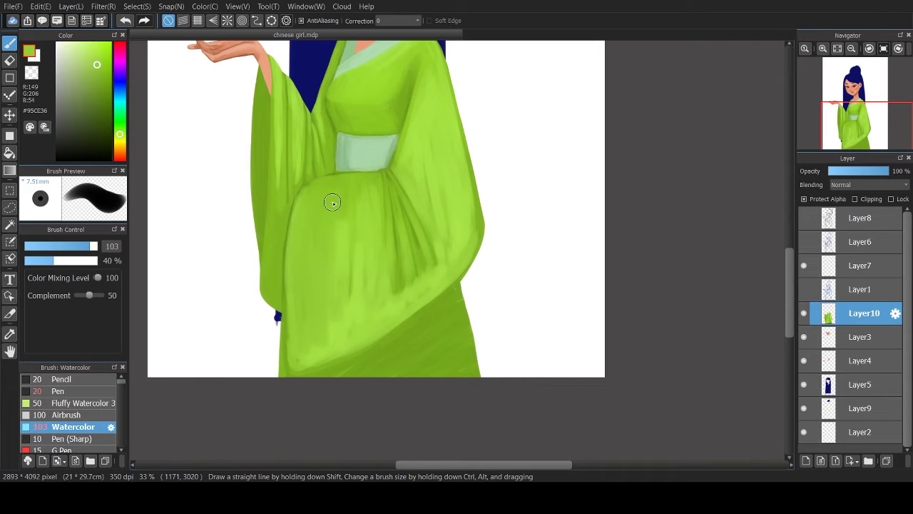
left_click_drag(335, 342, 339, 225)
left_click_drag(464, 257, 469, 209)
left_click_drag(432, 179, 435, 214)
left_click_drag(385, 281, 381, 309)
left_click_drag(357, 228, 357, 319)
Shade the left sleeve edge dark green, then lighten it and the lower-right fold
left_click(349, 334, "alt")
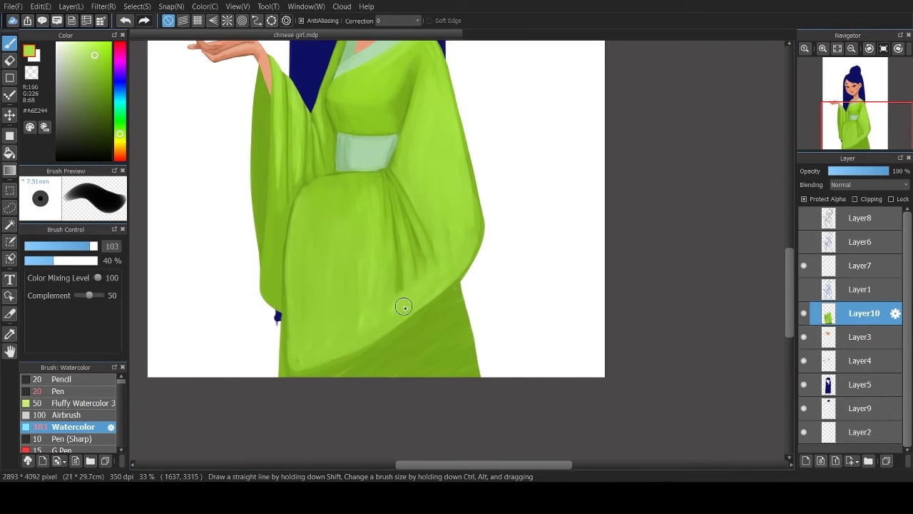
left_click_drag(279, 150, 275, 259)
left_click(274, 214, "alt")
left_click_drag(265, 78, 263, 164)
mouse_move(270, 249)
left_mouse_down()
mouse_move(264, 159)
mouse_move(261, 243)
left_mouse_up()
left_click(251, 135, "alt")
left_click_drag(471, 374, 449, 306)
left_click_drag(414, 378, 440, 311)
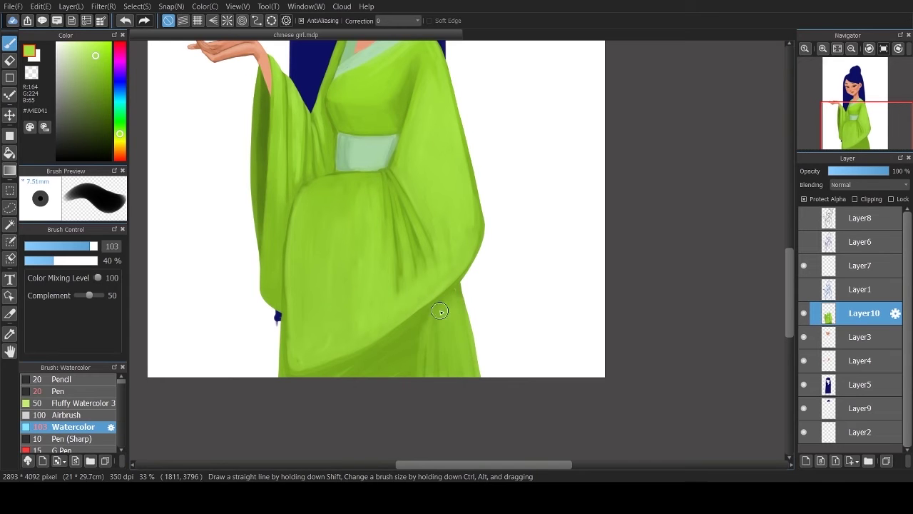
Re-sample the robe's mid green, then pick the skin colour from the hand
left_click(428, 316, "alt")
left_click(427, 307, "alt")
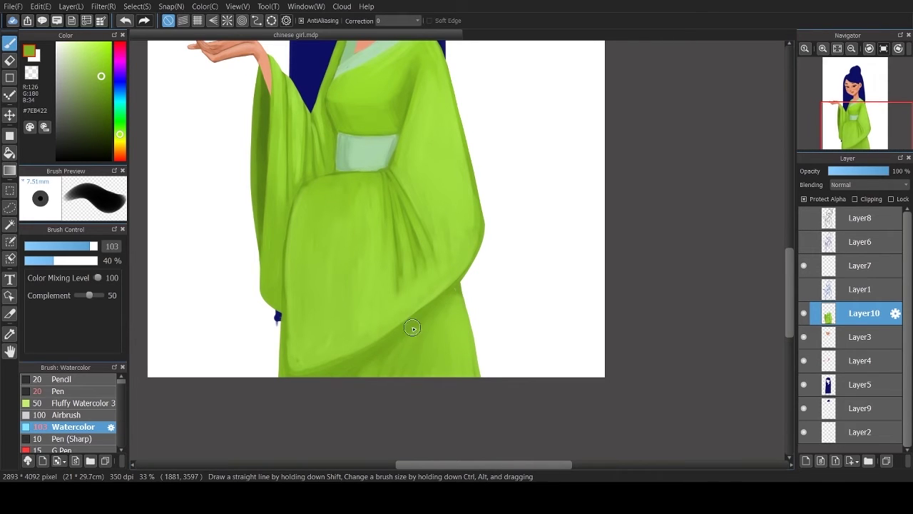
scroll(412, 327, "up", 3)
left_click(306, 183, "alt")
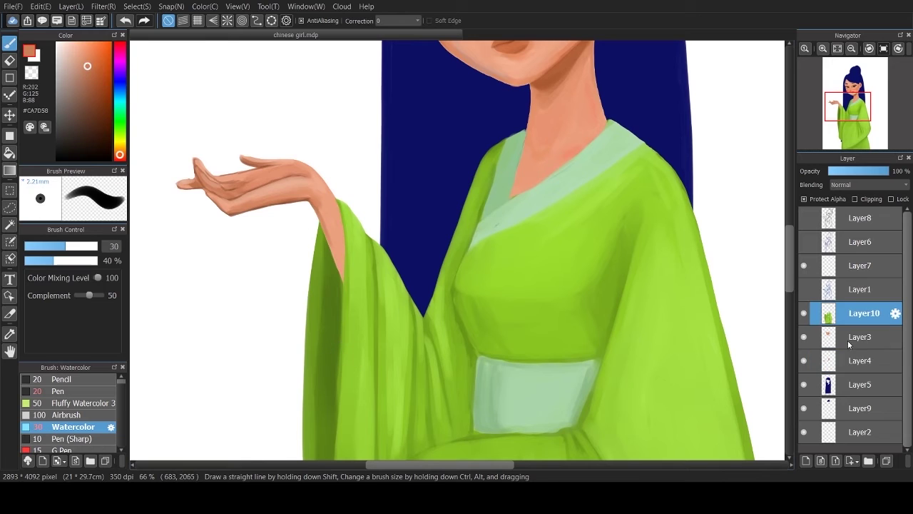
On Layer4, cover the skin strip at the sleeve edge and paint a dark brown neck shadow
left_click(860, 361)
left_click_drag(330, 214, 343, 270)
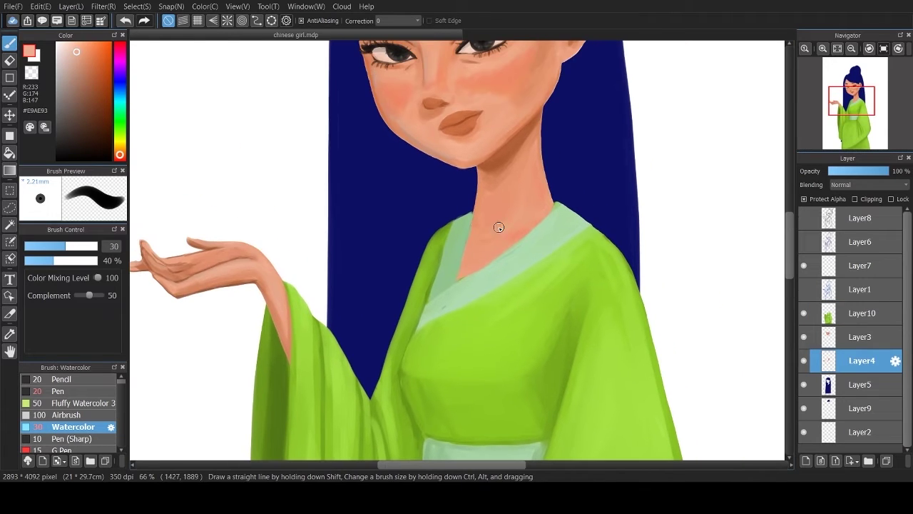
left_click_drag(267, 165, 217, 247)
left_click(475, 179, "alt")
left_click_drag(475, 179, 471, 224)
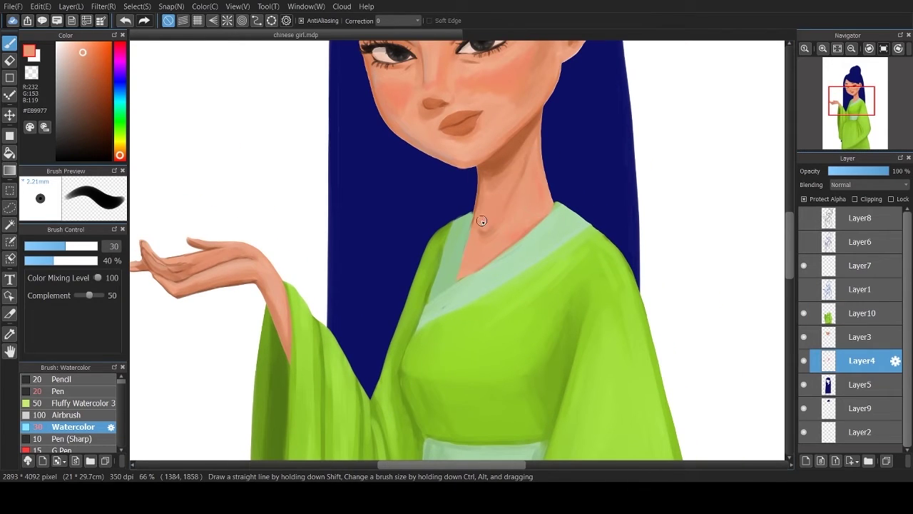
scroll(492, 226, "down", 2)
scroll(499, 221, "up", 2)
On Layer10, add a light mint stroke along the collar, then darken its lower and left edges
left_click(859, 312)
left_click(511, 216, "alt")
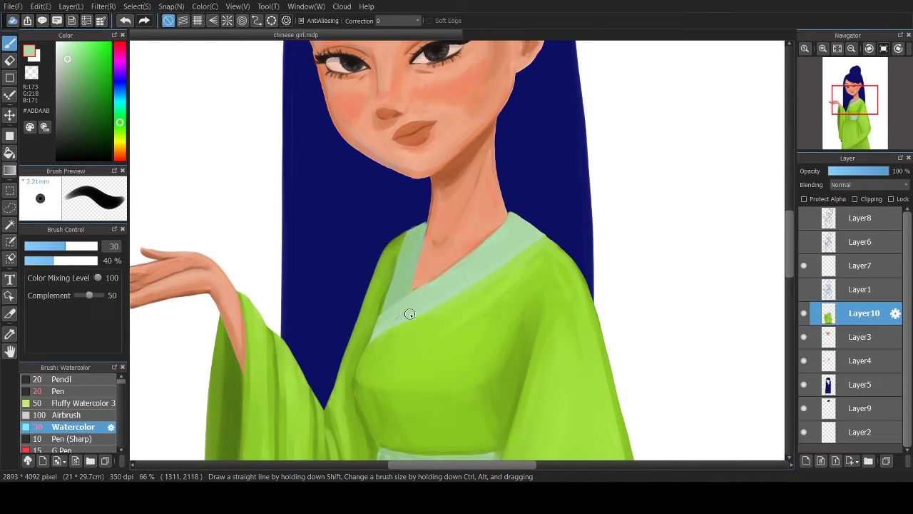
scroll(456, 244, "up", 3)
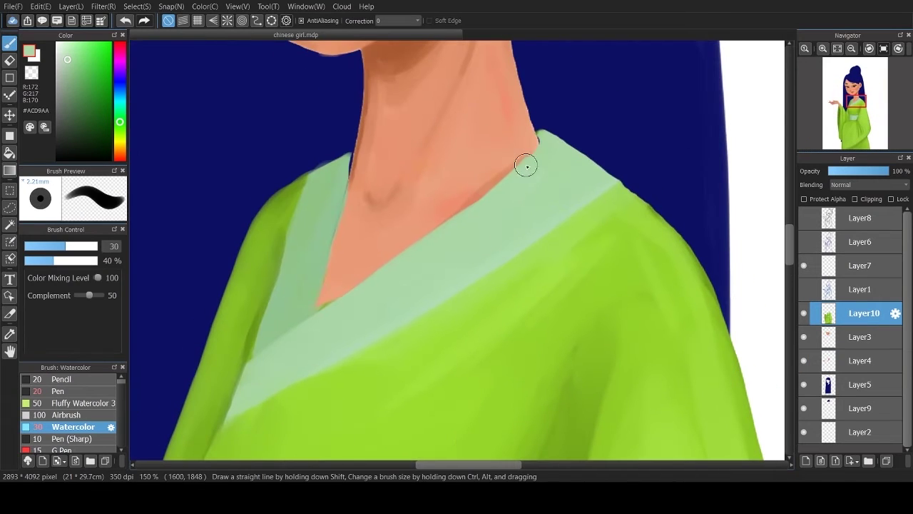
left_click(525, 163, "alt")
left_click_drag(525, 163, 338, 297)
left_click(606, 190, "alt")
left_click_drag(605, 190, 233, 387)
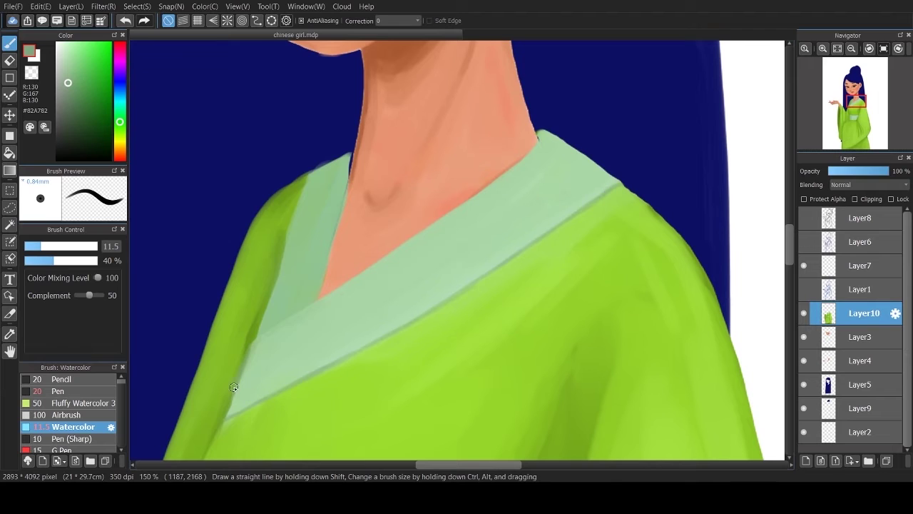
mouse_move(337, 218)
left_mouse_down()
mouse_move(306, 188)
mouse_move(271, 321)
left_mouse_up()
mouse_move(292, 214)
left_mouse_down()
mouse_move(301, 269)
mouse_move(274, 315)
left_mouse_up()
Add a lighter mint stroke along the collar band, briefly using the Eraser
left_click(309, 312, "alt")
left_click(556, 155, "alt")
mouse_move(561, 193)
left_mouse_down()
mouse_move(306, 322)
mouse_move(257, 367)
left_mouse_up()
key("e")
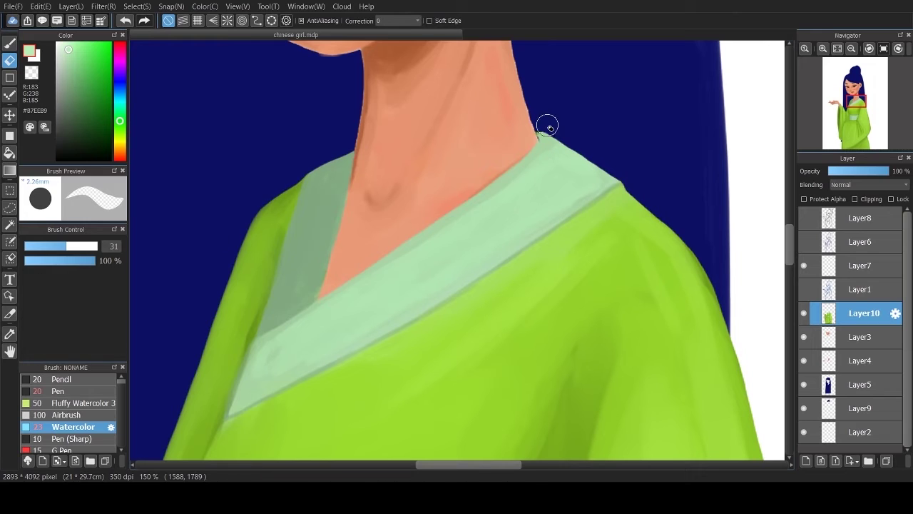
key("b")
Paint the left collar strip a darker grey-green
left_click(546, 134, "alt")
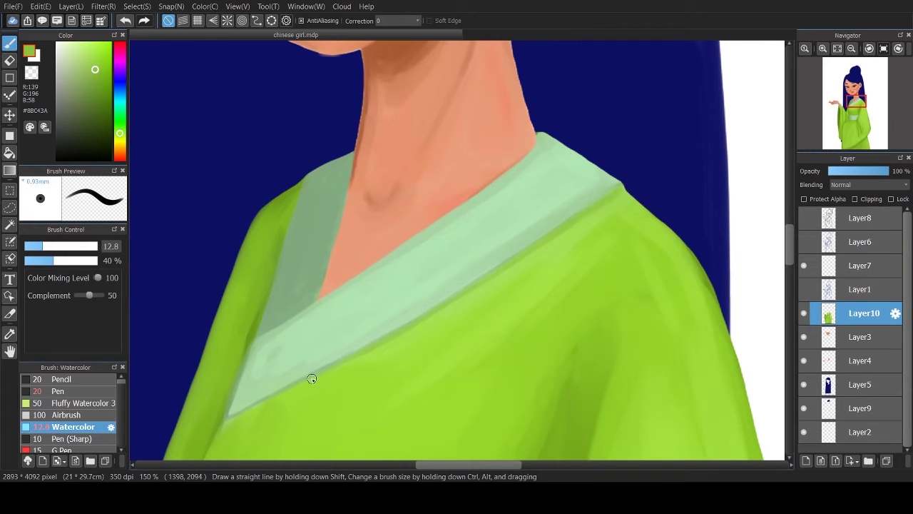
left_click(252, 334, "alt")
mouse_move(261, 318)
left_mouse_down()
mouse_move(343, 203)
mouse_move(351, 159)
mouse_move(296, 206)
mouse_move(265, 214)
mouse_move(253, 243)
mouse_move(256, 314)
left_mouse_up()
left_click(293, 189, "alt")
left_click(331, 188, "alt")
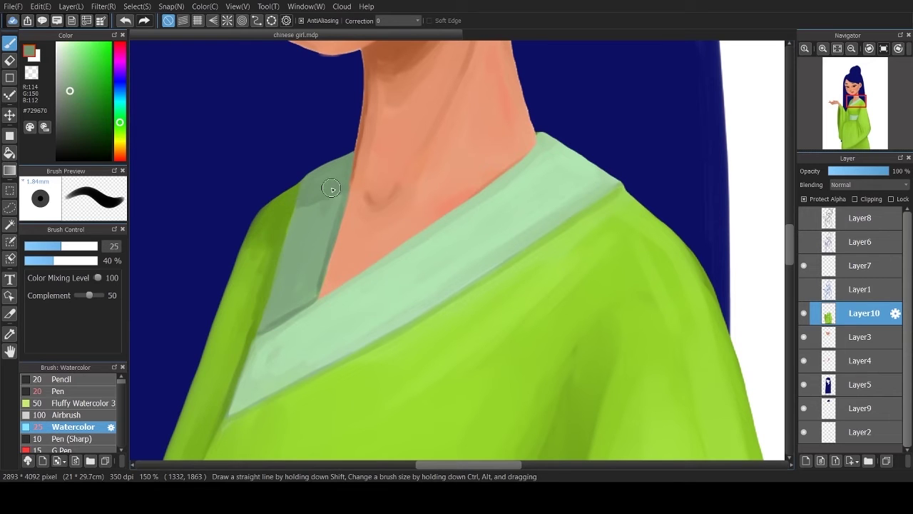
left_click_drag(332, 188, 261, 361)
Lighten the upper right collar with pale mint and pick a brown skin shadow colour
left_click(275, 341, "alt")
mouse_move(596, 179)
left_mouse_down()
mouse_move(488, 224)
mouse_move(601, 190)
left_mouse_up()
left_click(622, 193, "alt")
scroll(622, 194, "down", 2)
On Layer4, extend the warm neck skin tone into the collar V
left_click(340, 311, "alt")
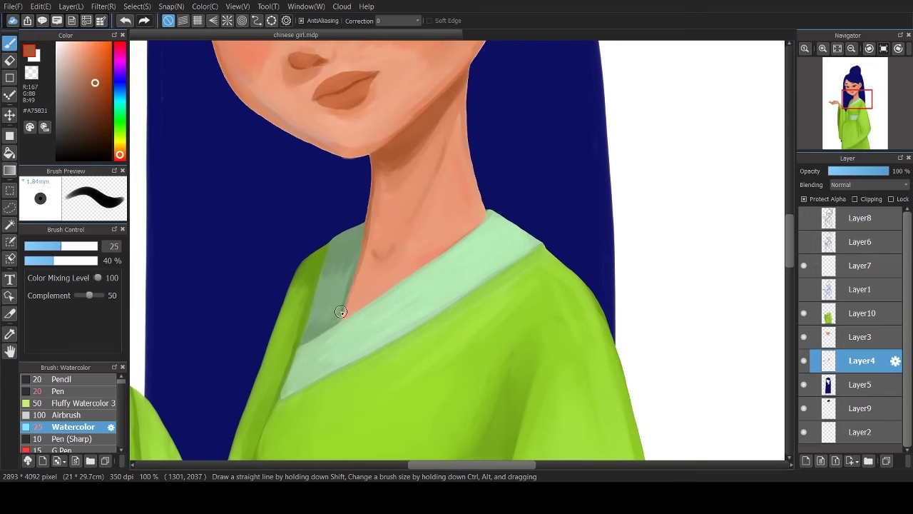
left_click_drag(340, 312, 365, 253)
left_click(367, 250, "alt")
left_click_drag(412, 170, 464, 135)
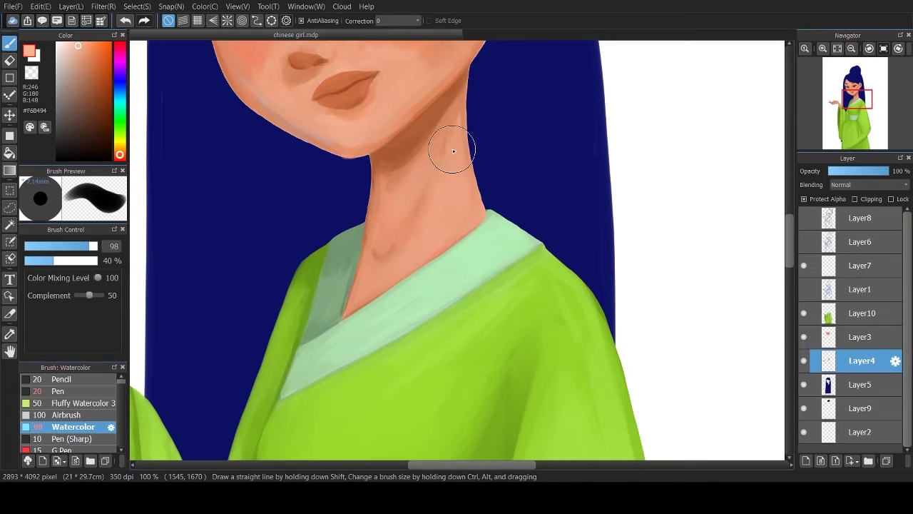
scroll(442, 185, "down", 2)
scroll(442, 250, "up", 2)
On hair Layer5, shade the bun and crown in dark navy with a resized Watercolor brush
left_click(861, 385)
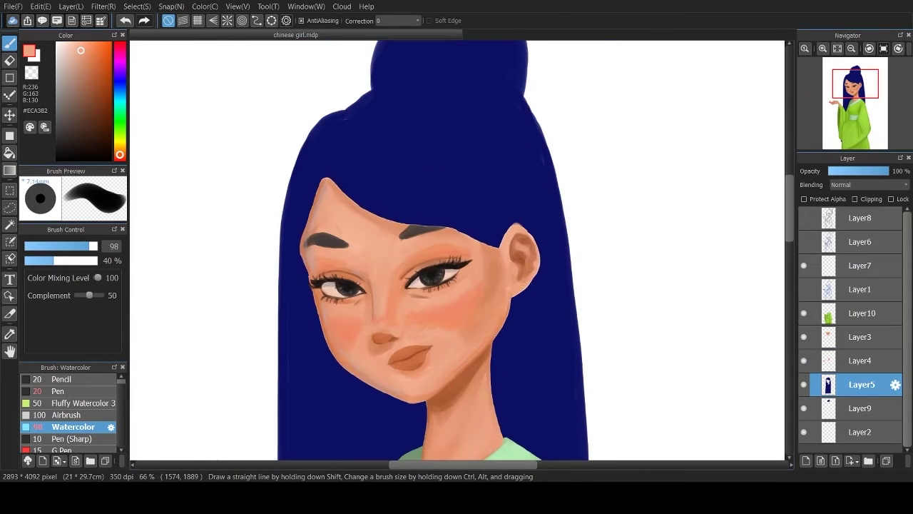
left_click(509, 103, "alt")
left_click_drag(371, 129, 335, 135)
scroll(240, 153, "up", 2)
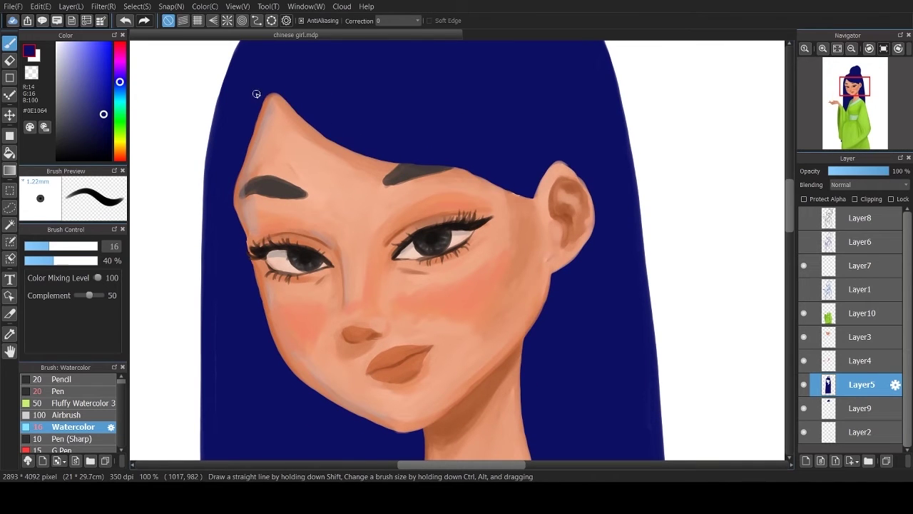
scroll(271, 178, "down", 2)
left_click_drag(291, 251, 263, 282)
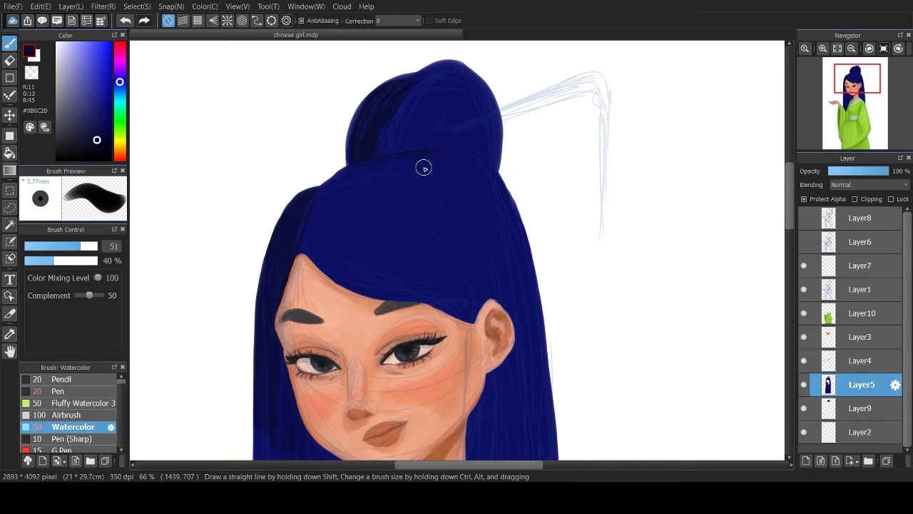
scroll(383, 281, "down", 2)
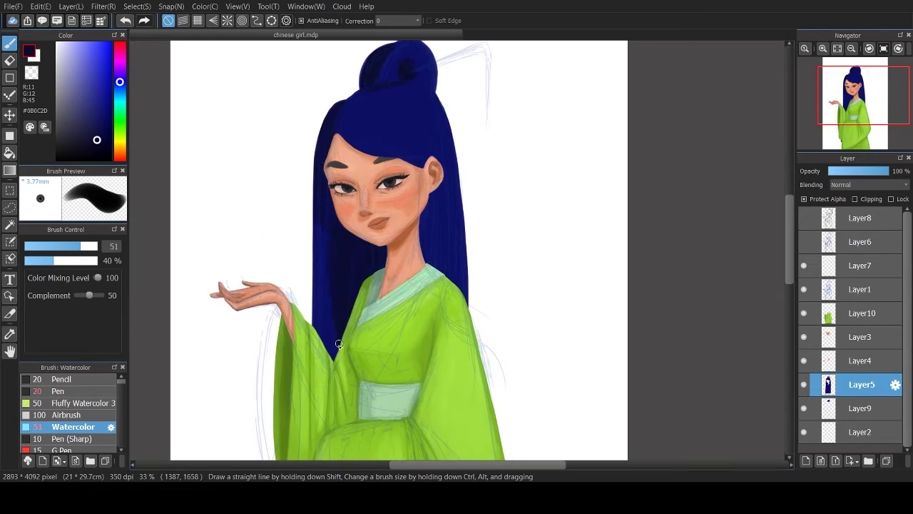
left_click_drag(426, 119, 410, 103, "ctrl+alt")
left_click(367, 126, "alt")
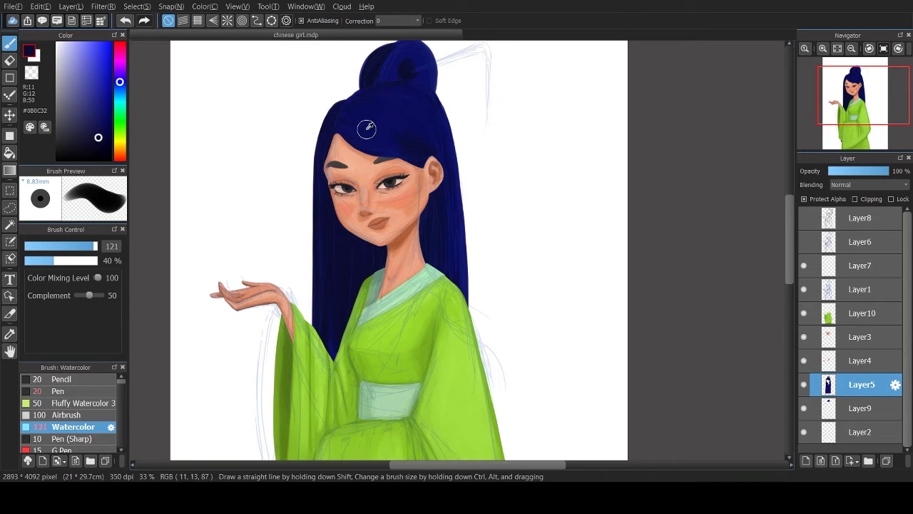
Hide the Layer1 sketch lines, deepen the hair with near-black blue, and add Layer11
left_click(803, 289)
left_click(79, 152)
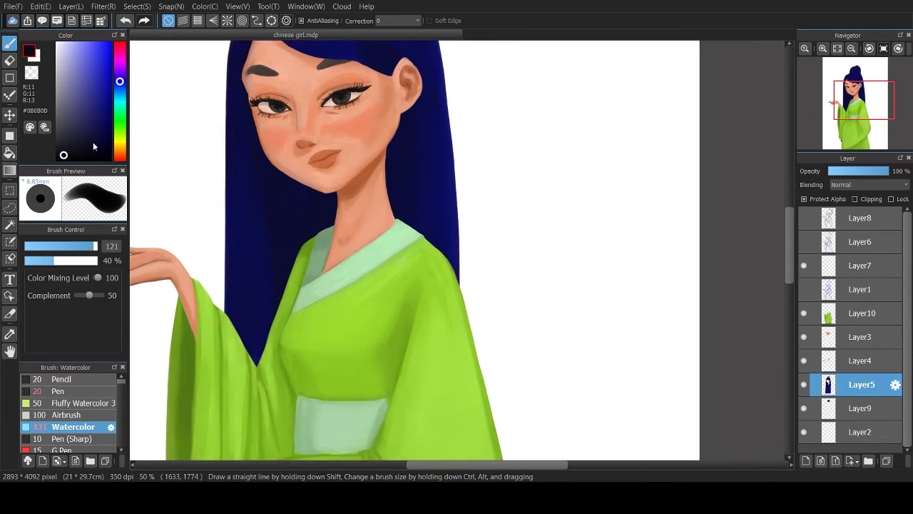
scroll(346, 164, "up", 2)
scroll(345, 113, "up", 2)
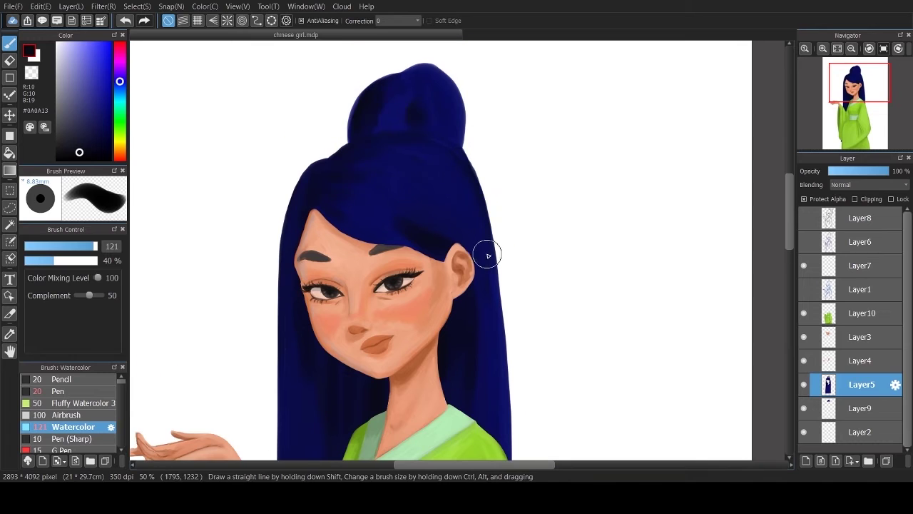
left_click(444, 96, "alt")
scroll(324, 417, "down", 3)
left_click(805, 460)
Draw fine strands on the forehead and long loose strands from the ear over the robe
left_click(29, 246)
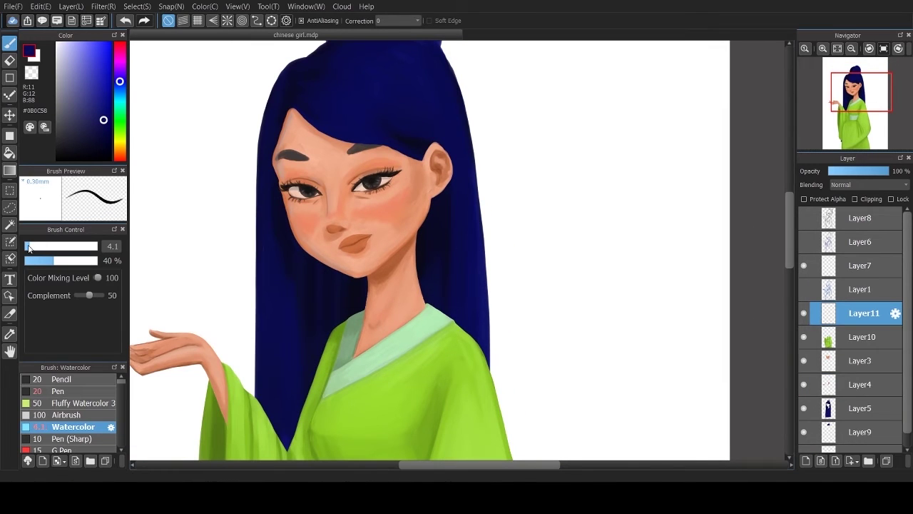
left_click_drag(290, 111, 288, 152)
mouse_move(421, 159)
left_mouse_down()
mouse_move(425, 209)
mouse_move(397, 439)
left_mouse_up()
left_click_drag(420, 162, 410, 432)
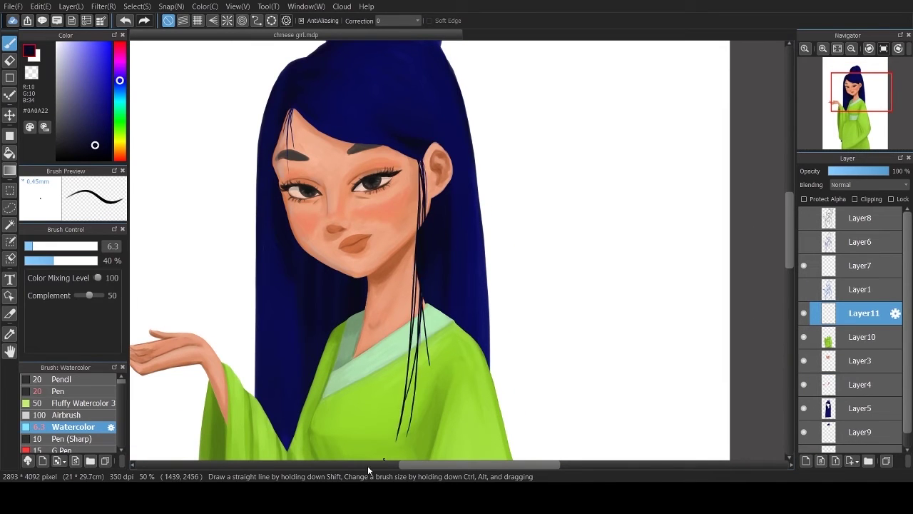
left_click_drag(288, 112, 288, 169)
key("ctrl+minus")
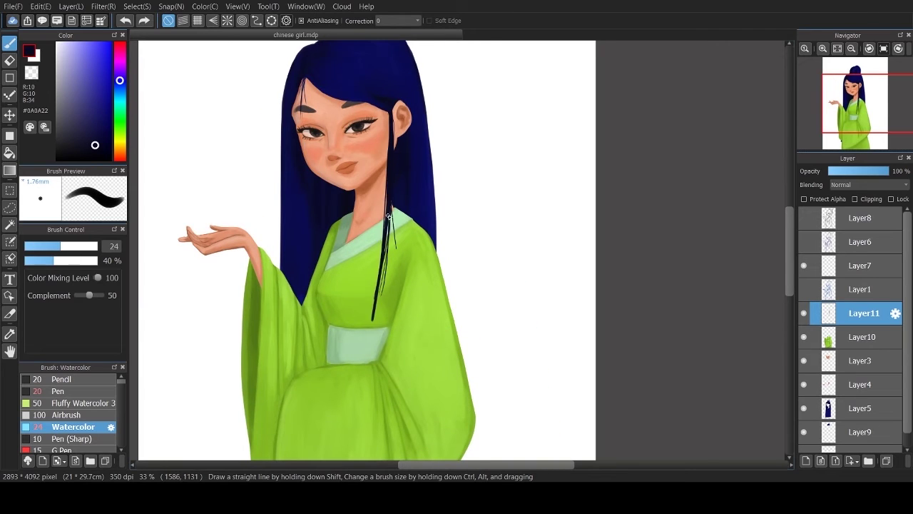
Add flyaway strands on top of the bun and along both sides of the hair
scroll(374, 117, "up", 2)
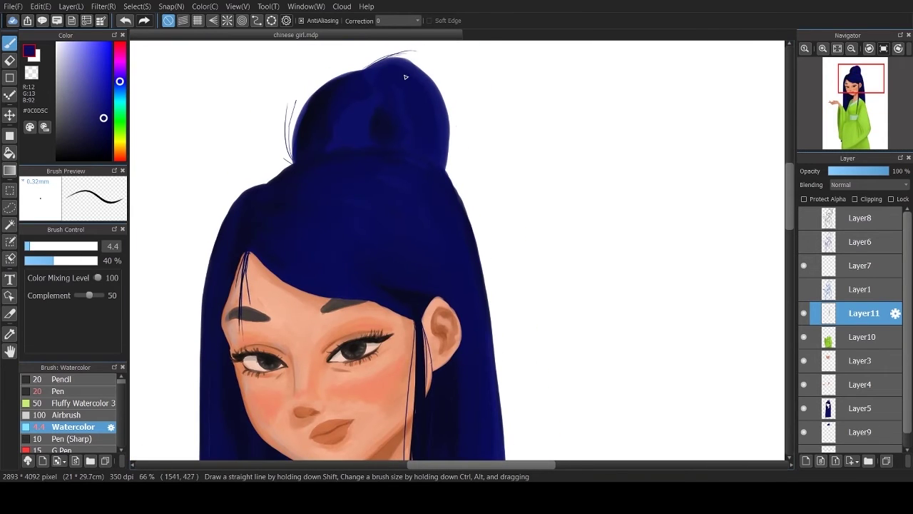
left_click_drag(338, 69, 323, 85)
left_click_drag(477, 245, 524, 452)
left_click_drag(213, 251, 200, 338)
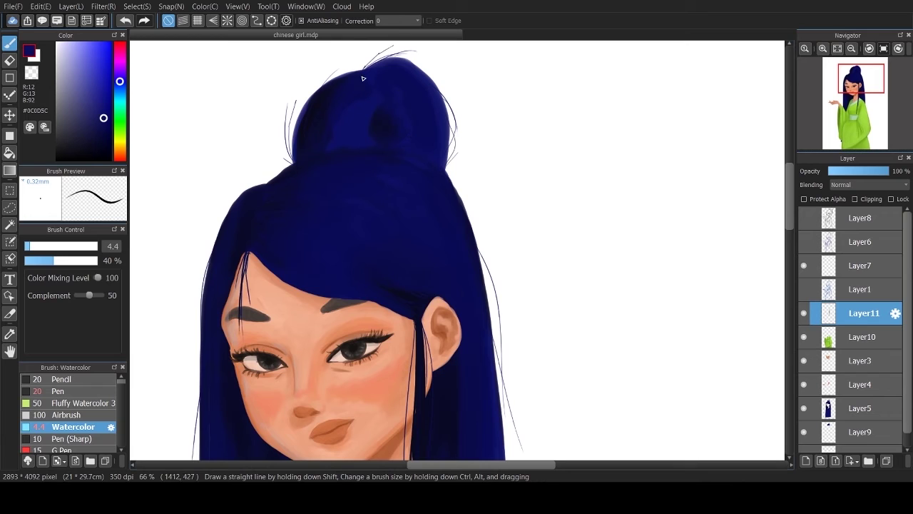
scroll(235, 259, "down", 6)
scroll(236, 259, "down", 3)
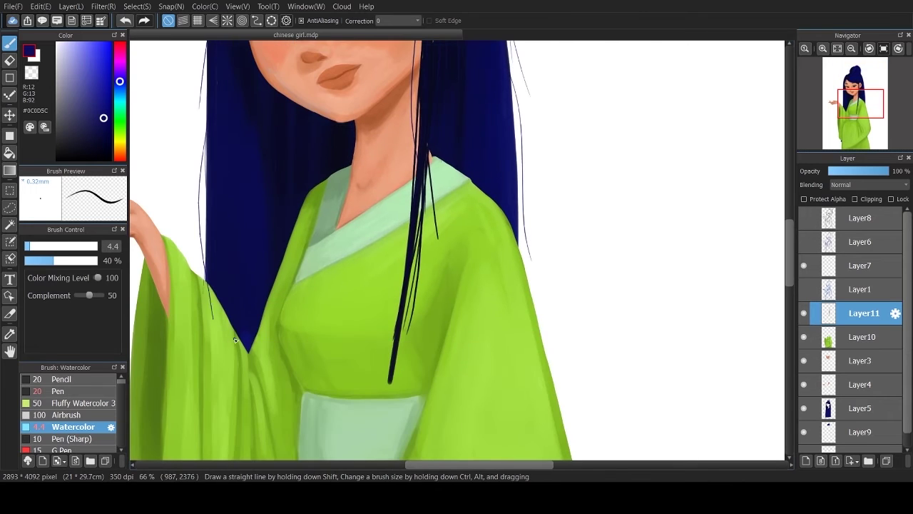
left_click_drag(383, 419, 424, 126)
scroll(233, 205, "up", 5)
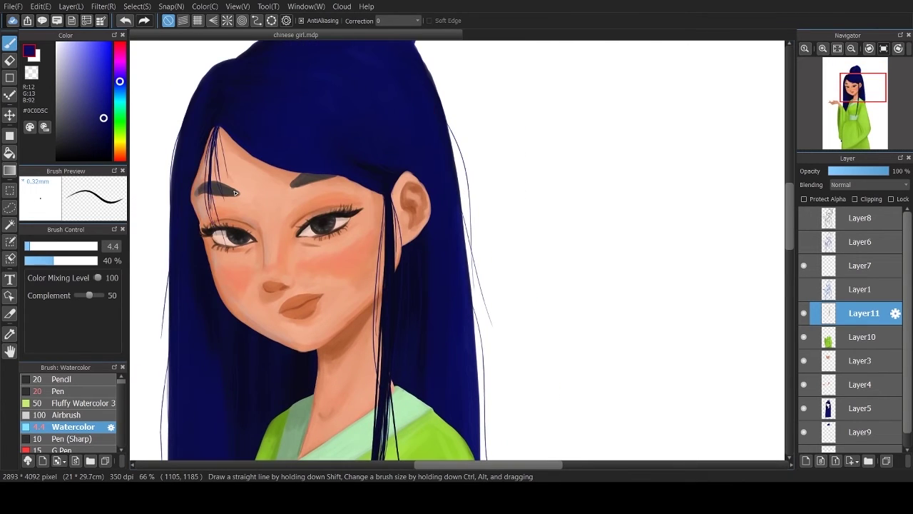
Erase stray lines under the left eyebrow and draw more thin strands across the forehead
key("e")
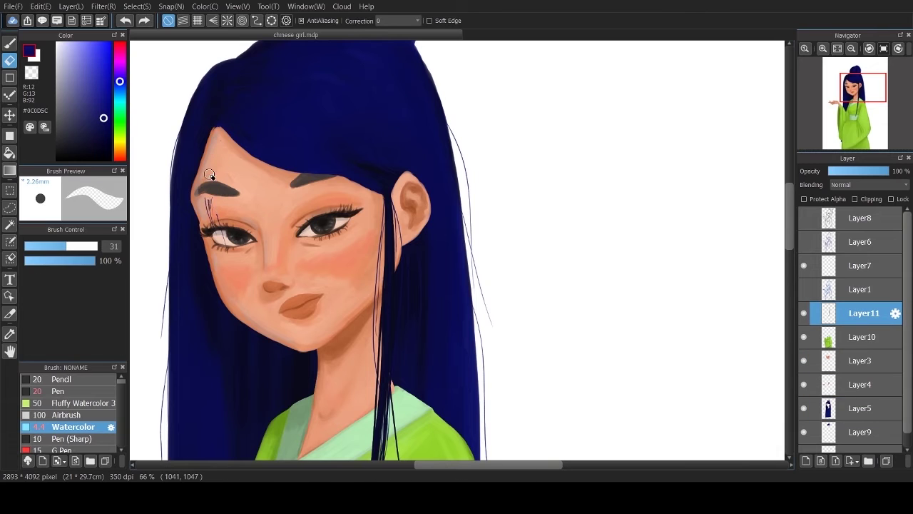
left_click_drag(209, 175, 210, 214)
key("b")
scroll(233, 168, "down", 3)
scroll(243, 186, "up", 3)
left_click_drag(269, 137, 393, 191)
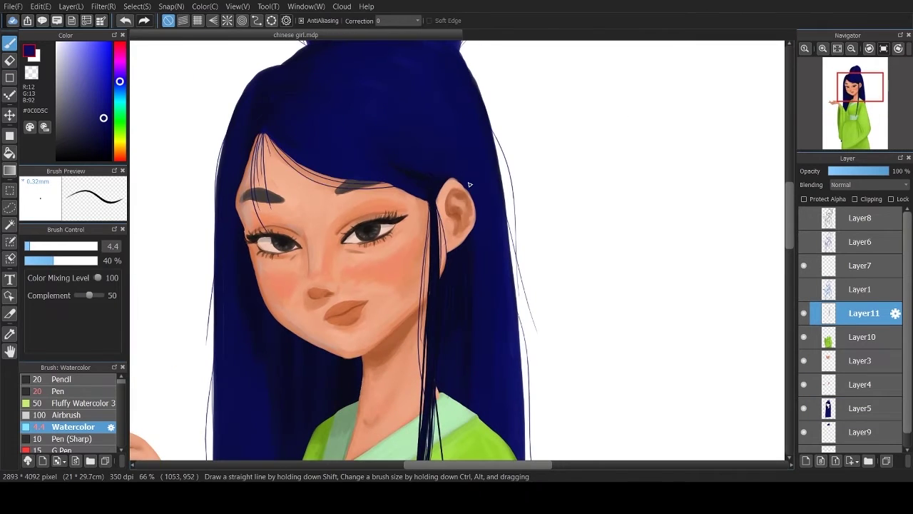
left_click_drag(277, 145, 407, 202)
Paint lighter blue highlights across the crown with a large brush
left_click_drag(242, 188, 225, 230)
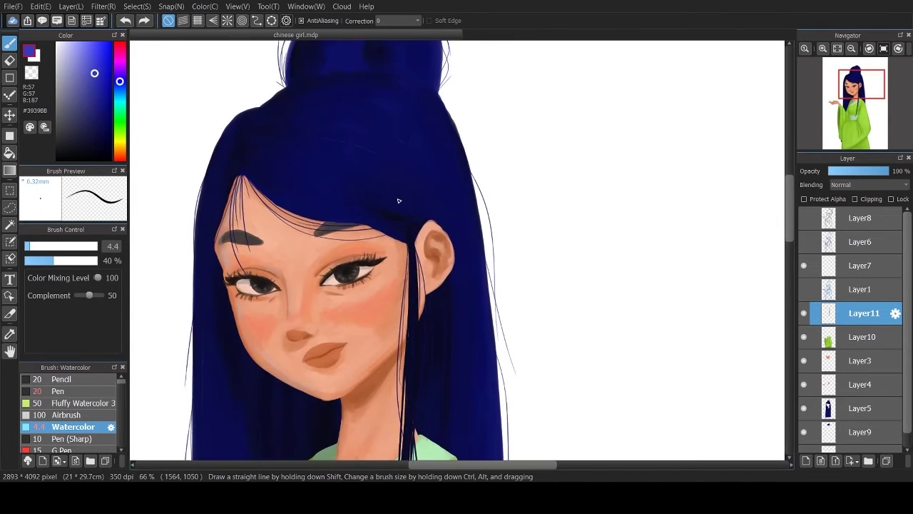
left_click_drag(255, 151, 241, 153, "ctrl+alt")
mouse_move(317, 168)
left_mouse_down()
mouse_move(350, 131)
mouse_move(393, 147)
mouse_move(340, 169)
mouse_move(335, 116)
mouse_move(416, 112)
left_mouse_up()
scroll(416, 112, "down", 3)
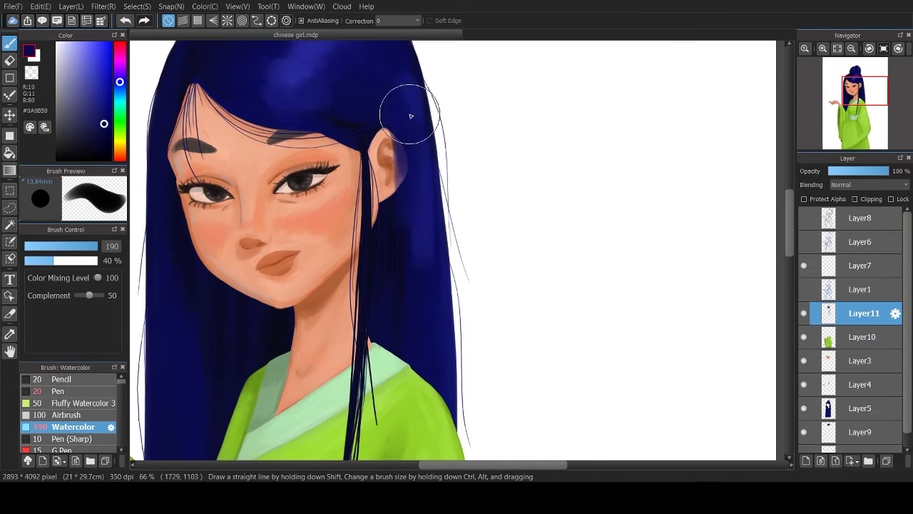
scroll(428, 320, "up", 5)
left_click_drag(469, 99, 551, 29)
Repaint the edge of the ear with a sampled skin colour
left_click_drag(385, 193, 414, 299)
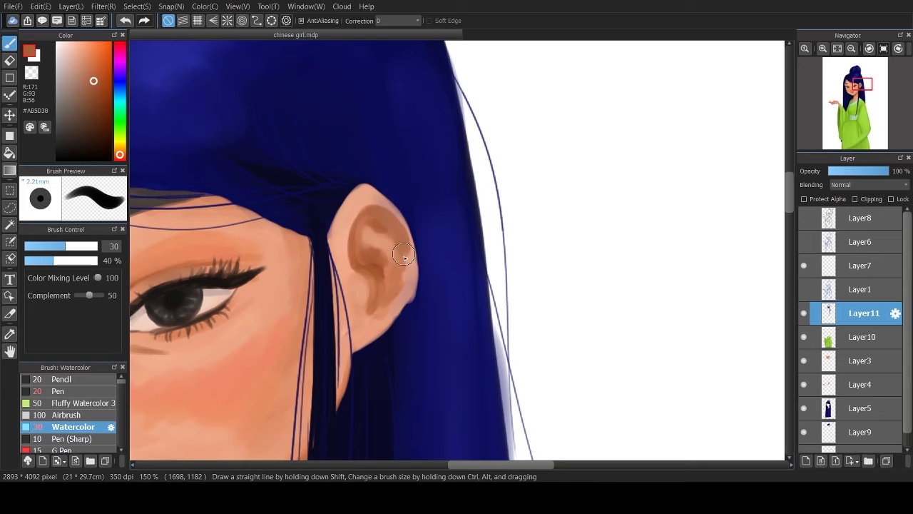
mouse_move(378, 213)
left_mouse_down()
mouse_move(410, 306)
mouse_move(378, 265)
mouse_move(368, 210)
mouse_move(381, 246)
mouse_move(366, 308)
left_mouse_up()
scroll(428, 214, "down", 3)
scroll(366, 215, "up", 2)
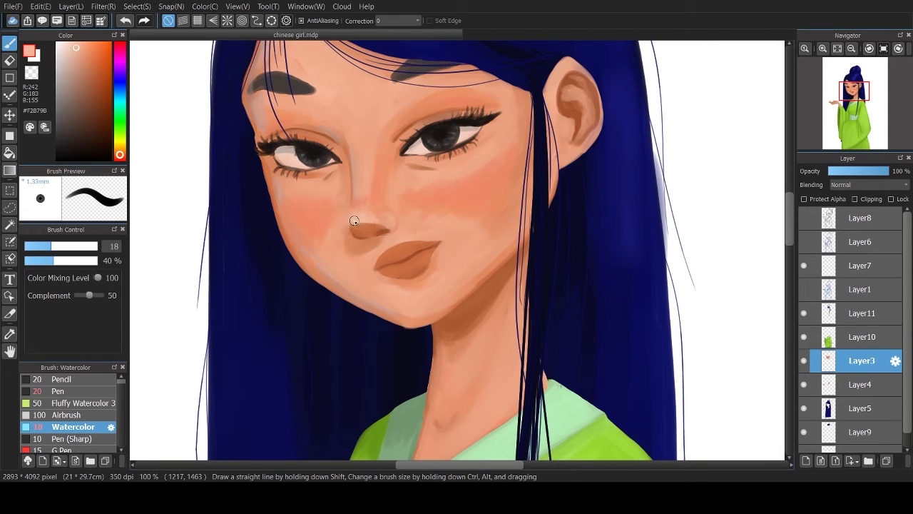
Dab lighter blended skin tones onto the lips, ending with pale pink #EBB5A7
left_click(407, 250, "alt")
mouse_move(400, 253)
left_mouse_down()
mouse_move(421, 269)
mouse_move(408, 238)
mouse_move(415, 243)
mouse_move(396, 275)
mouse_move(410, 264)
left_mouse_up()
left_click(418, 240, "alt")
left_click(407, 246, "alt")
left_click(410, 246, "alt")
left_click(413, 245, "alt")
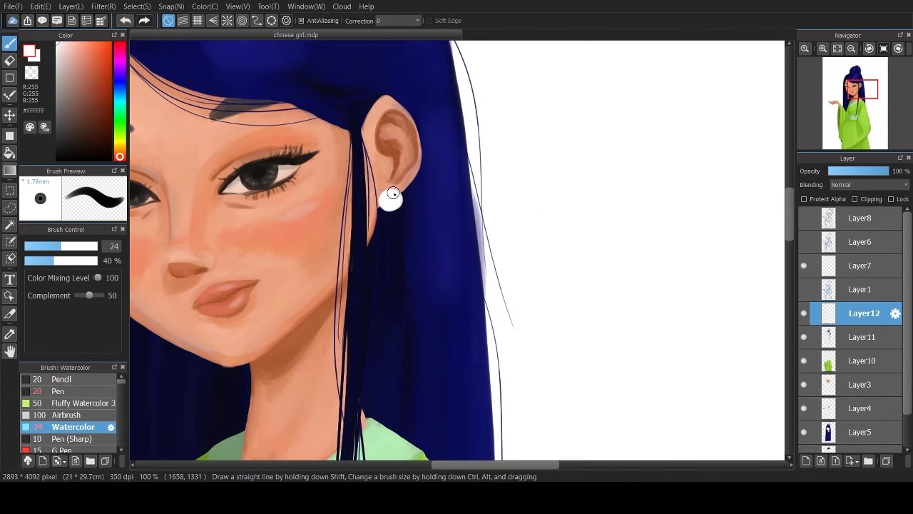
Paint a pink-sheened pearl earring below the ear and highlights along the grey hairpin
left_click_drag(393, 193, 389, 204)
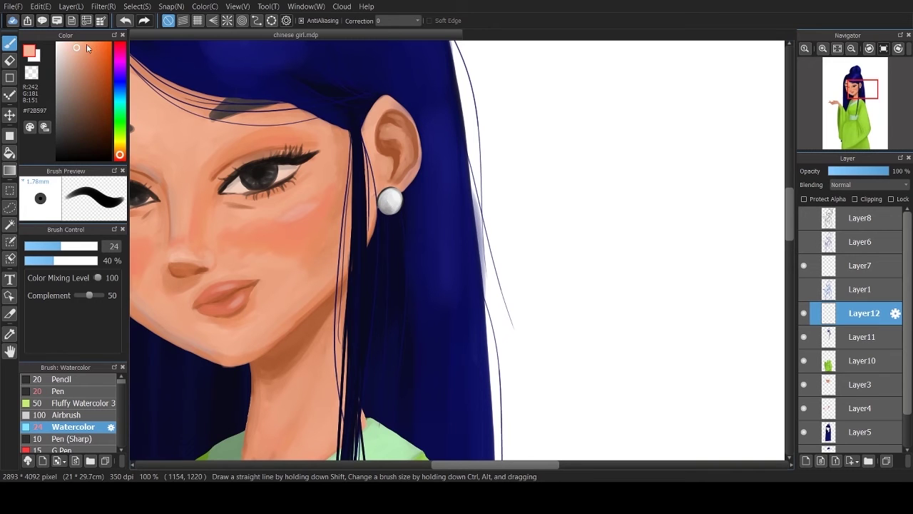
left_click(385, 198, "alt")
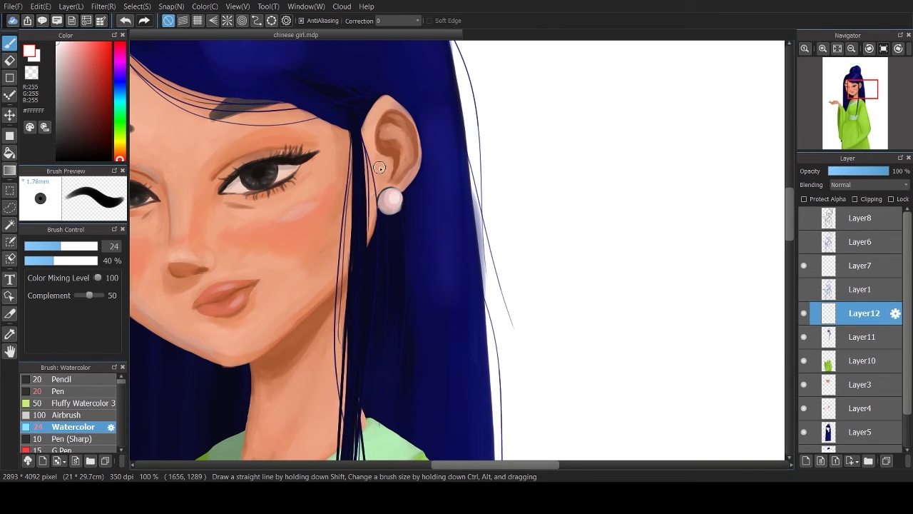
key("p")
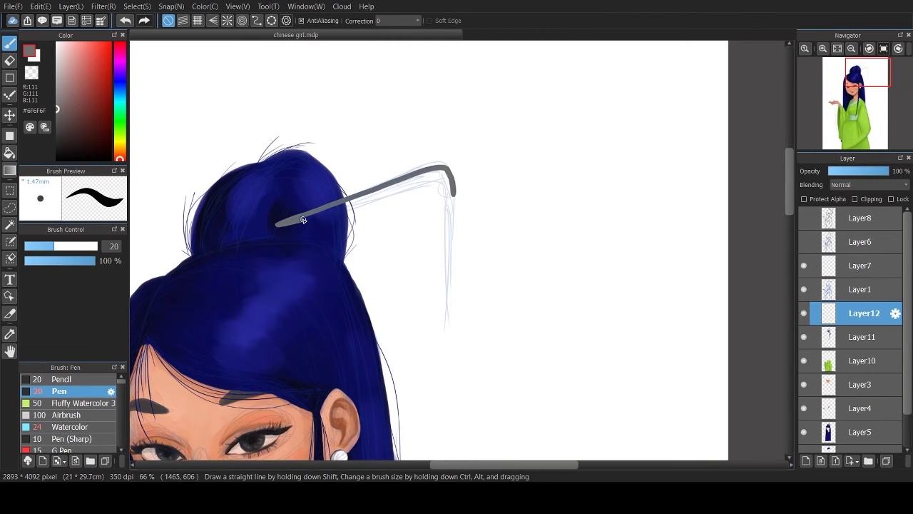
key("w")
left_click_drag(282, 223, 447, 175)
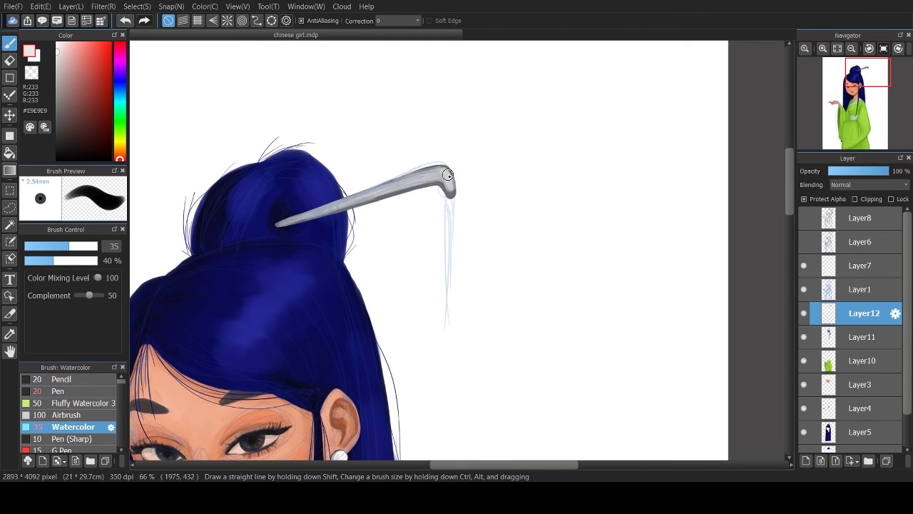
key("p")
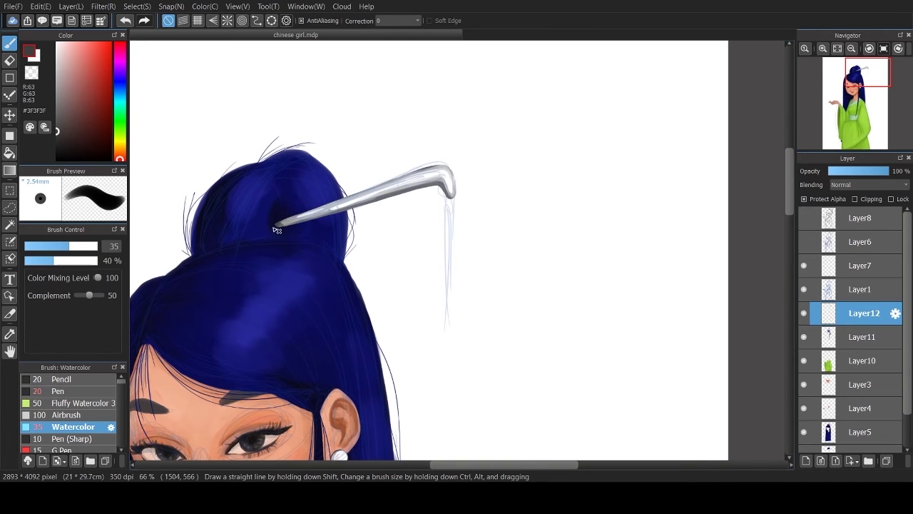